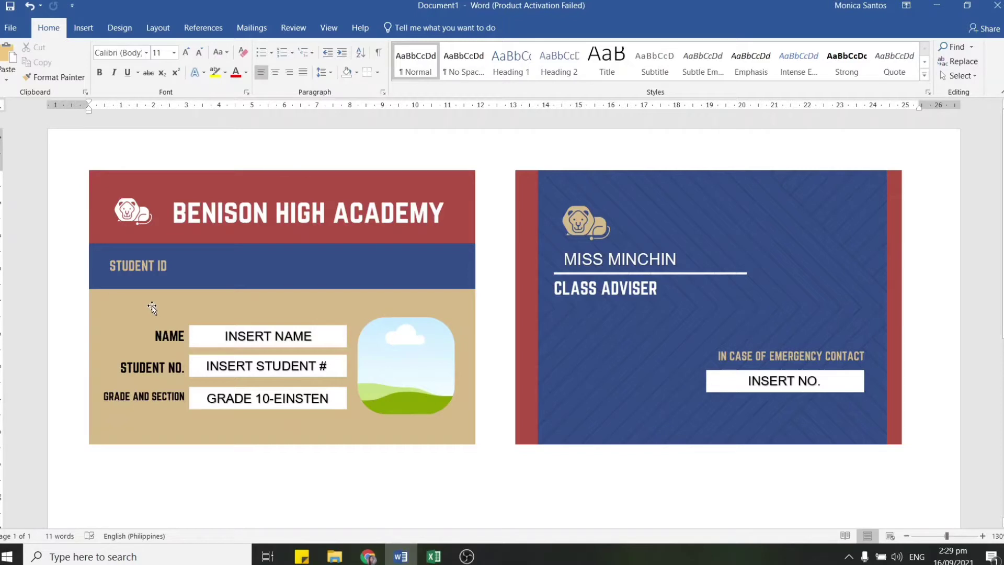
Inspect the INSERT NAME and student number placeholder boxes, then minimize Word.
left_click(231, 345)
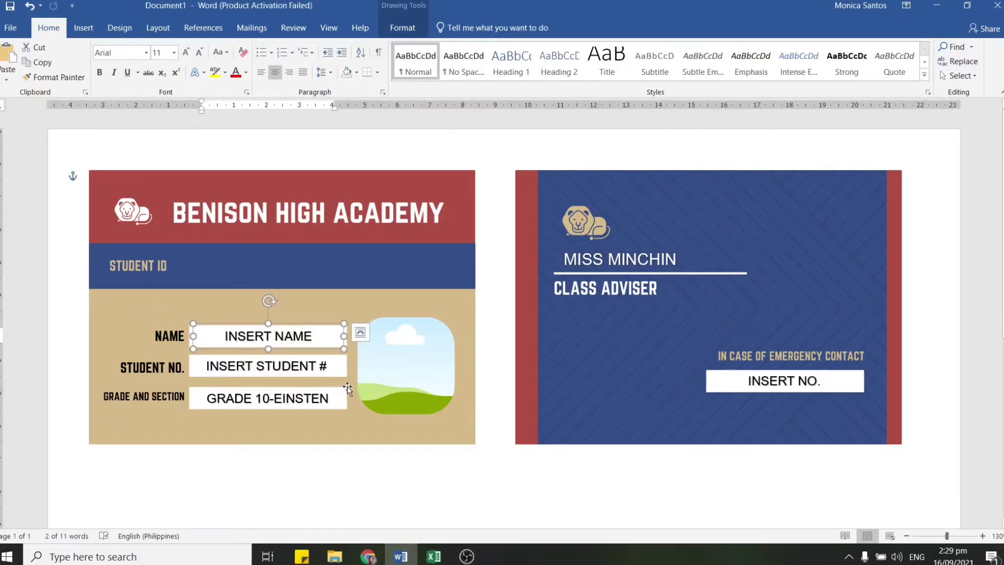
left_click(273, 365)
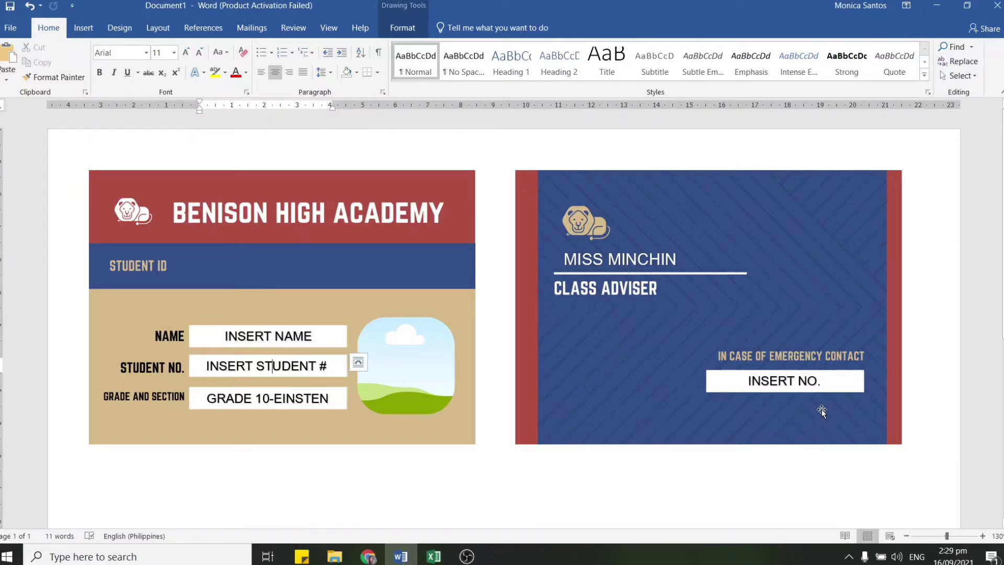
left_click(779, 406)
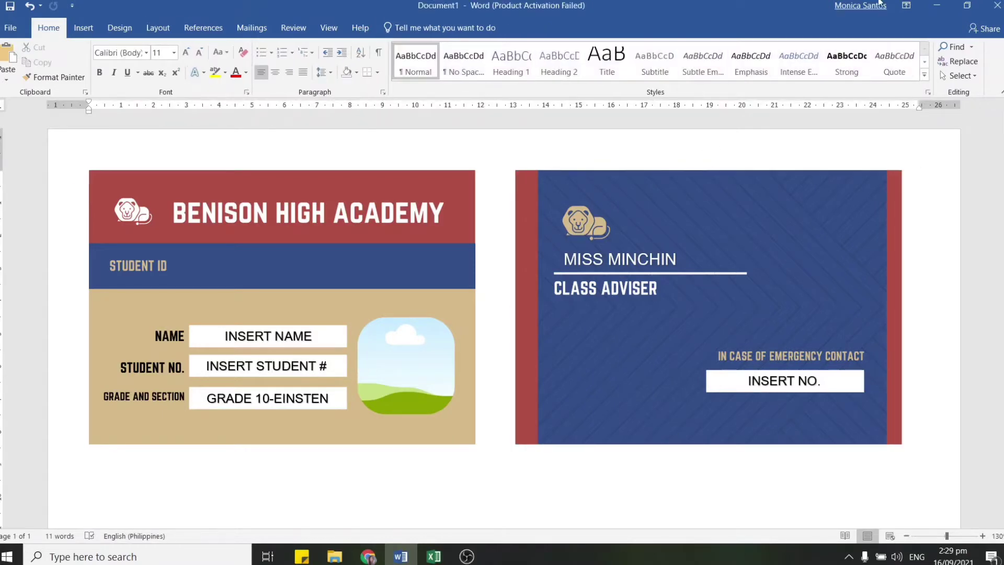
left_click(933, 4)
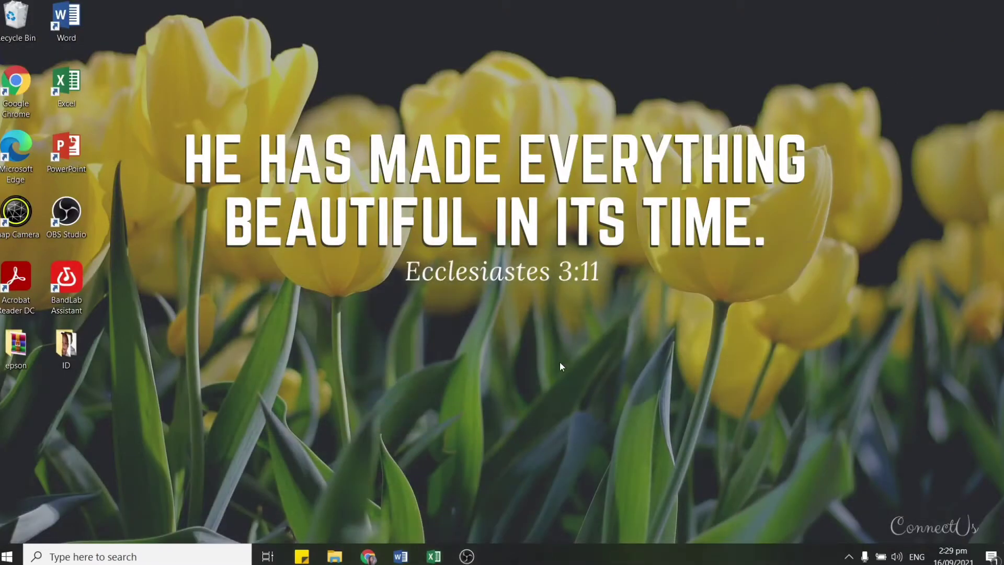
Bring back the Excel student list and review its NAME, STUDENT NO. and CONTACT headers.
left_click(433, 558)
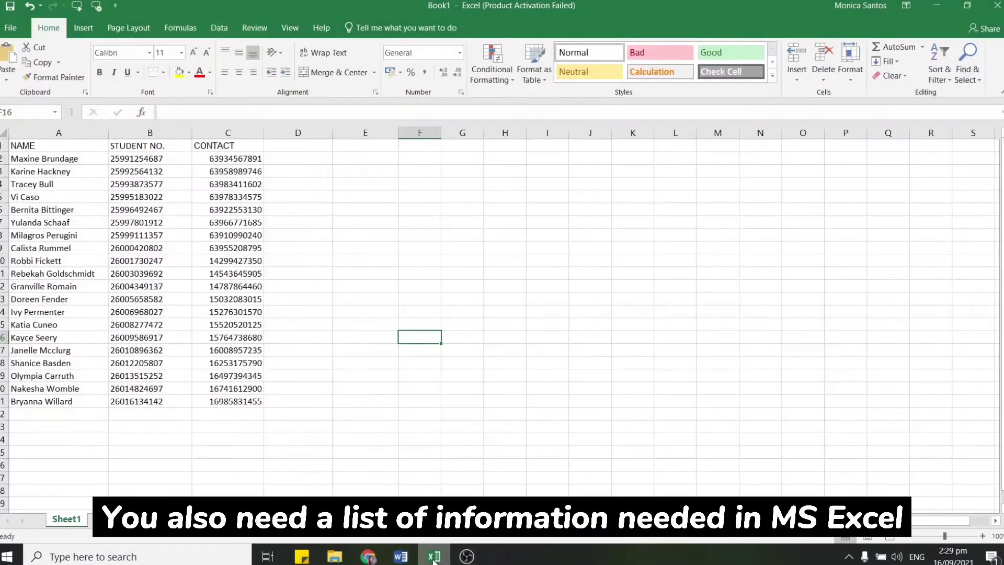
left_click(669, 363)
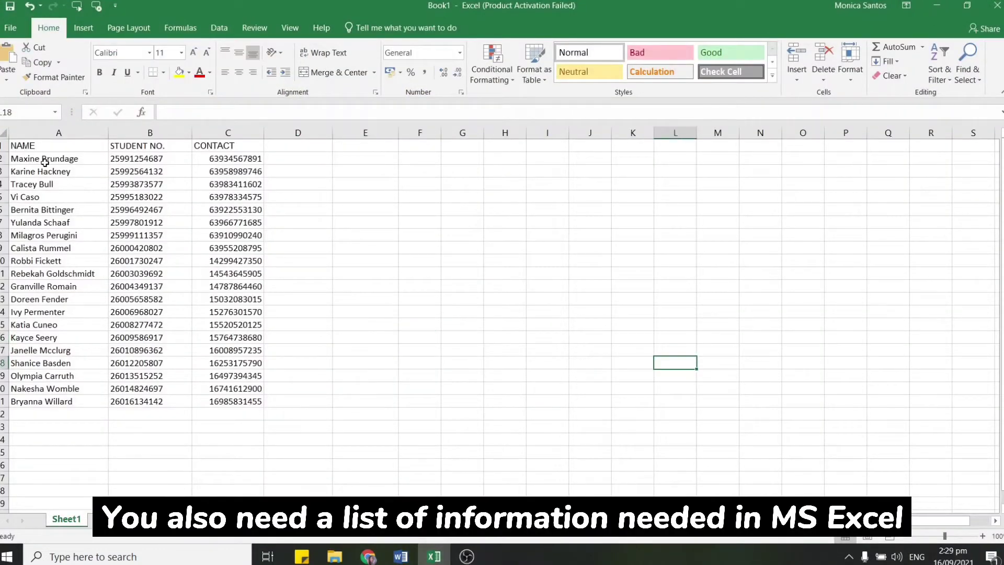
left_click(50, 144)
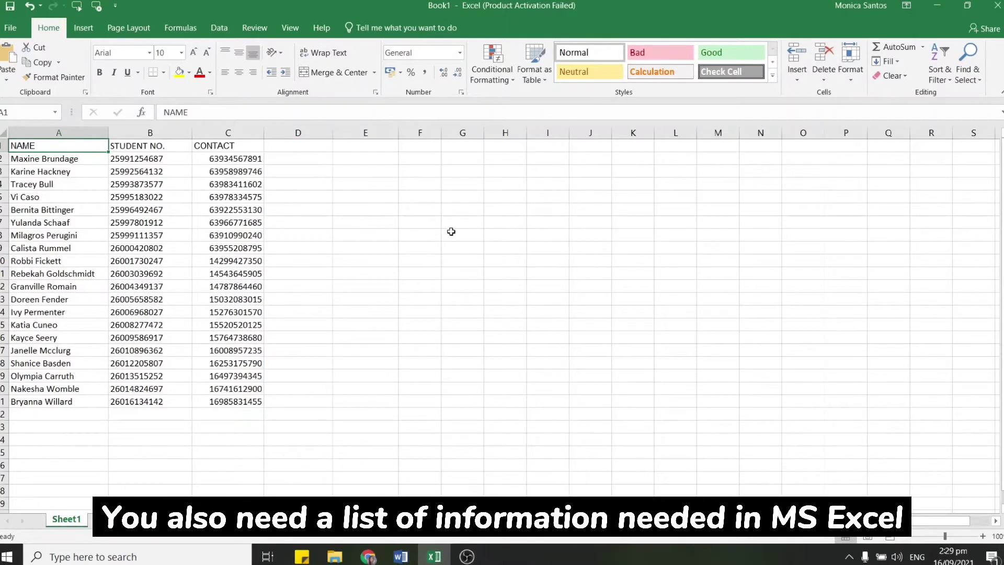
left_click(124, 144)
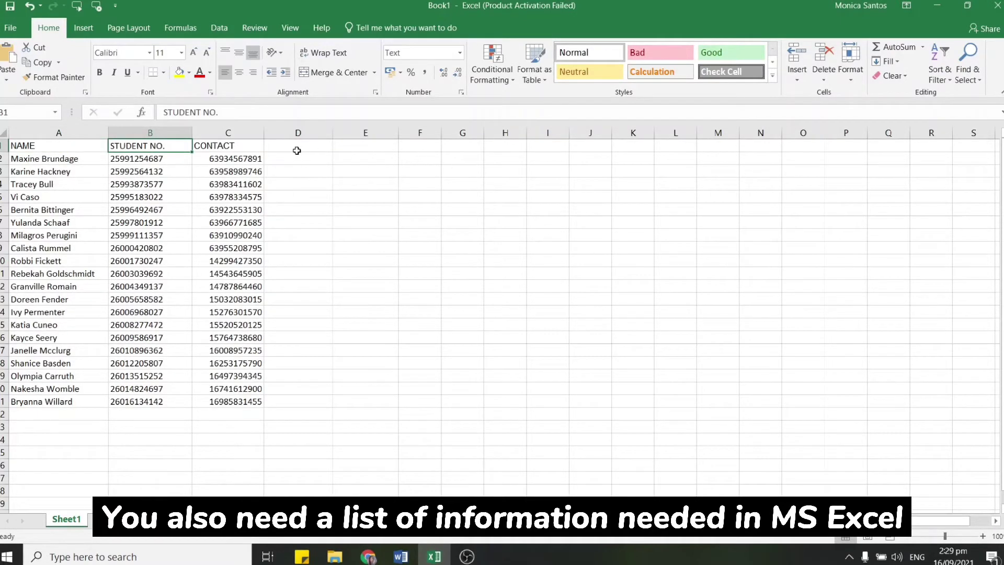
left_click(234, 149)
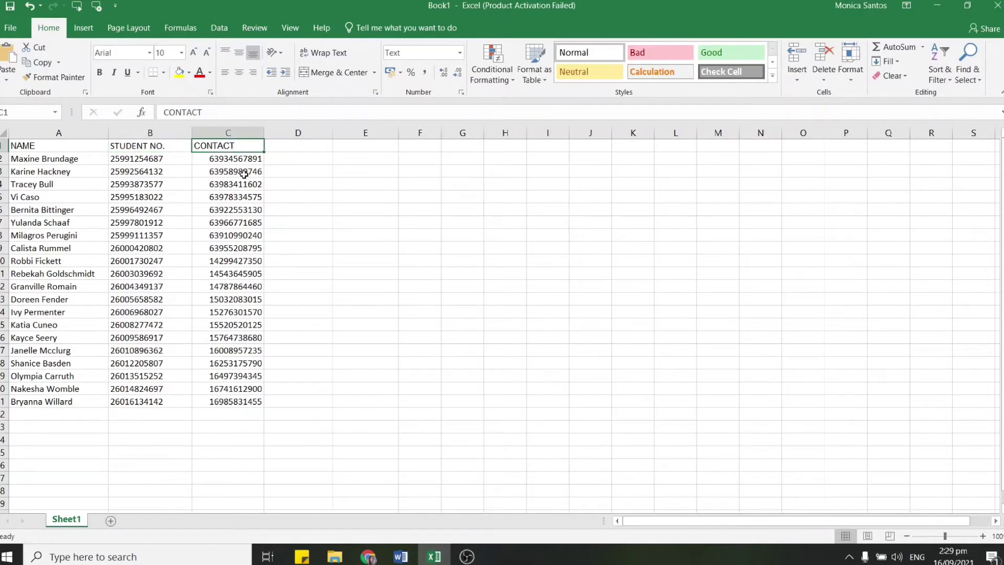
Select the student records, clear the selection and open the workbook's Save As.
left_click_drag(26, 171, 231, 405)
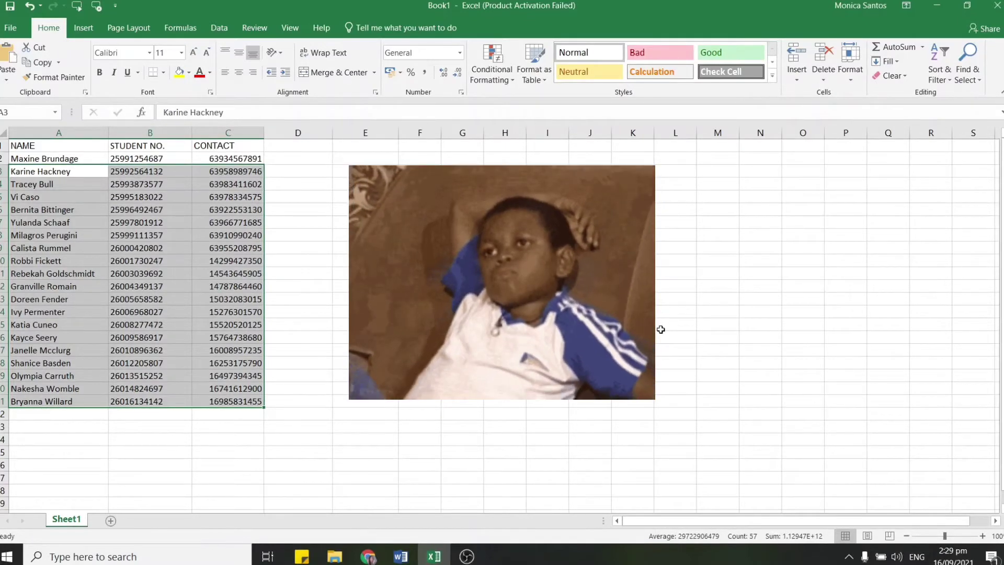
left_click(660, 330)
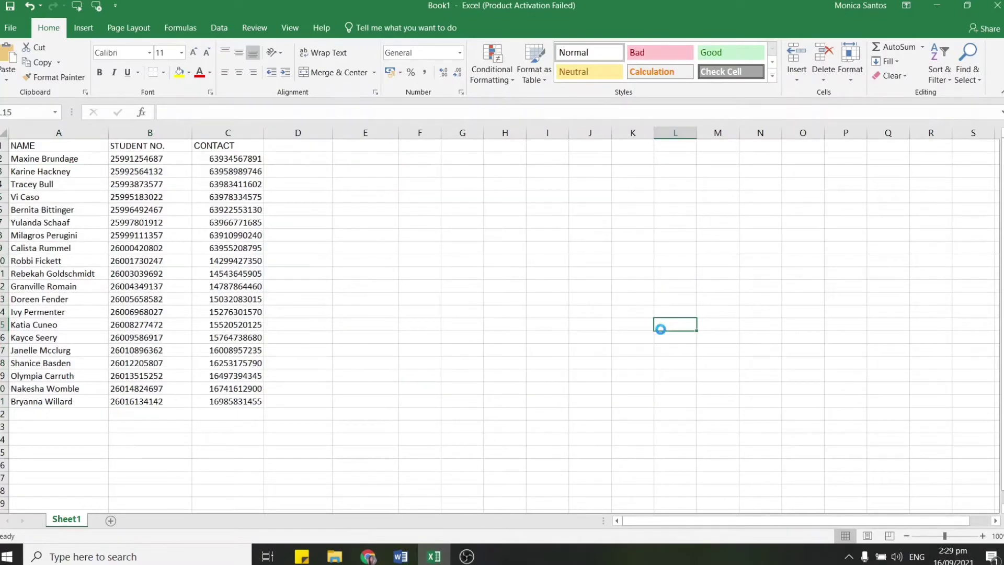
key("ctrl+s")
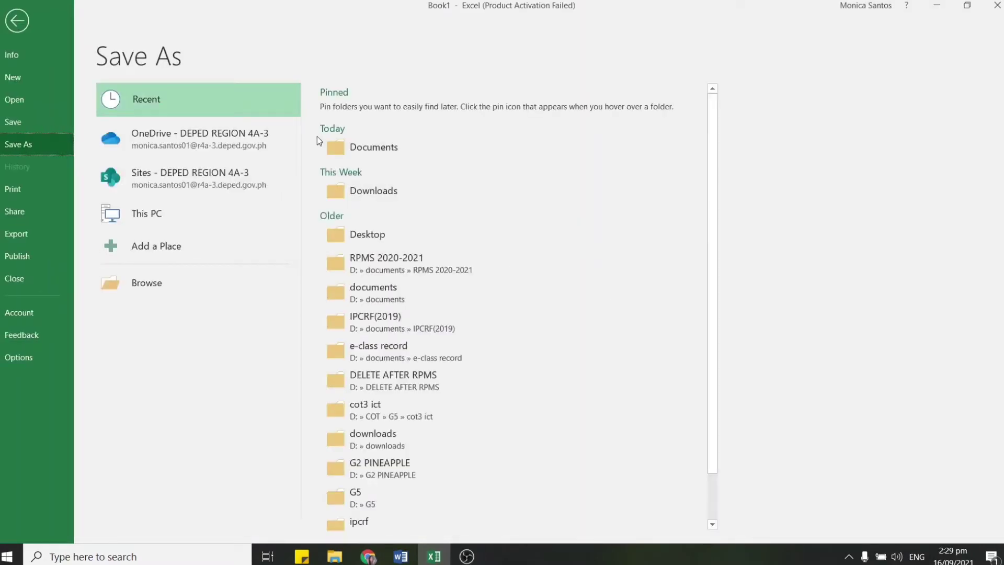
Save the student workbook in Documents as G101 EINSTEIN.
left_click(429, 141)
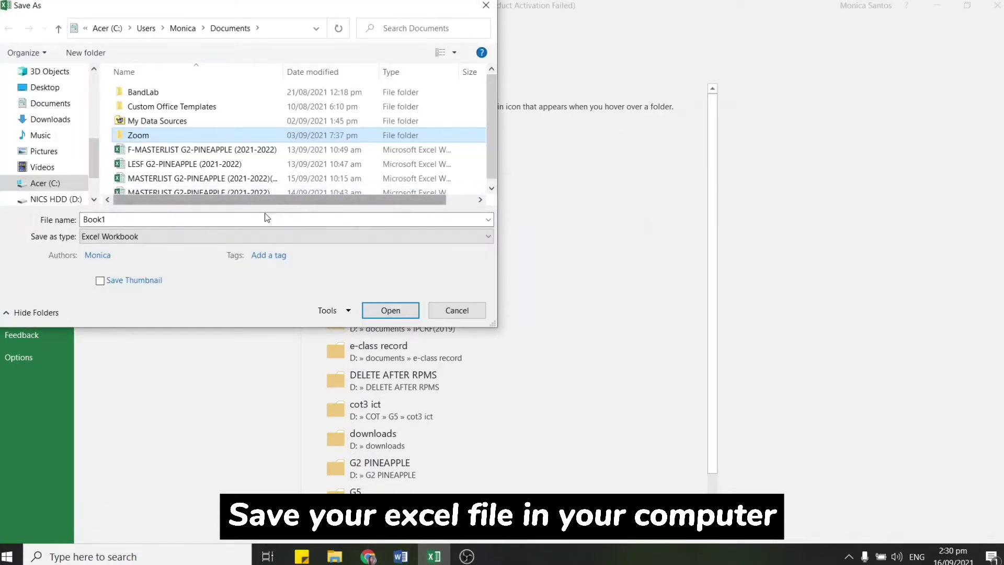
type("G101 EINSTEIN")
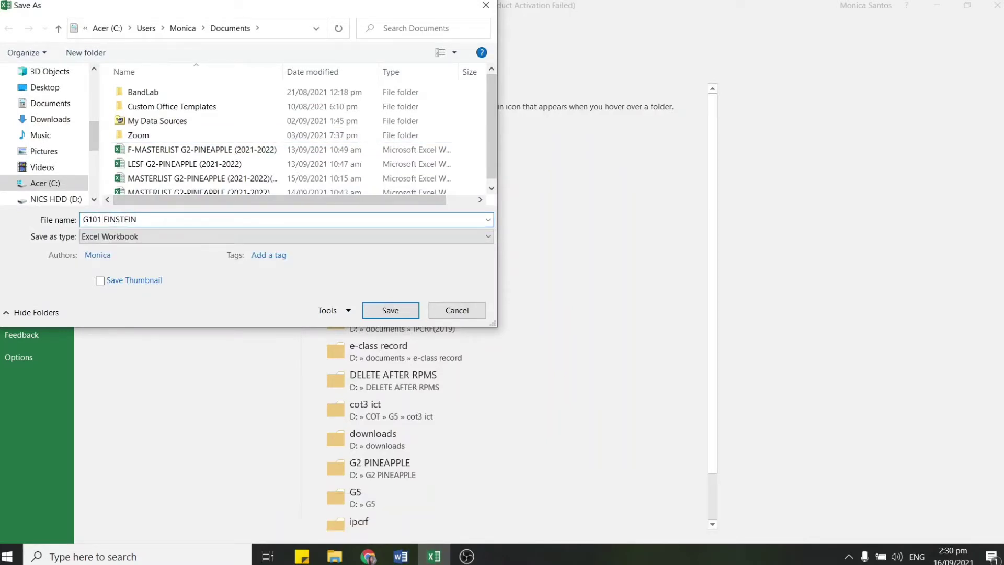
key("Return")
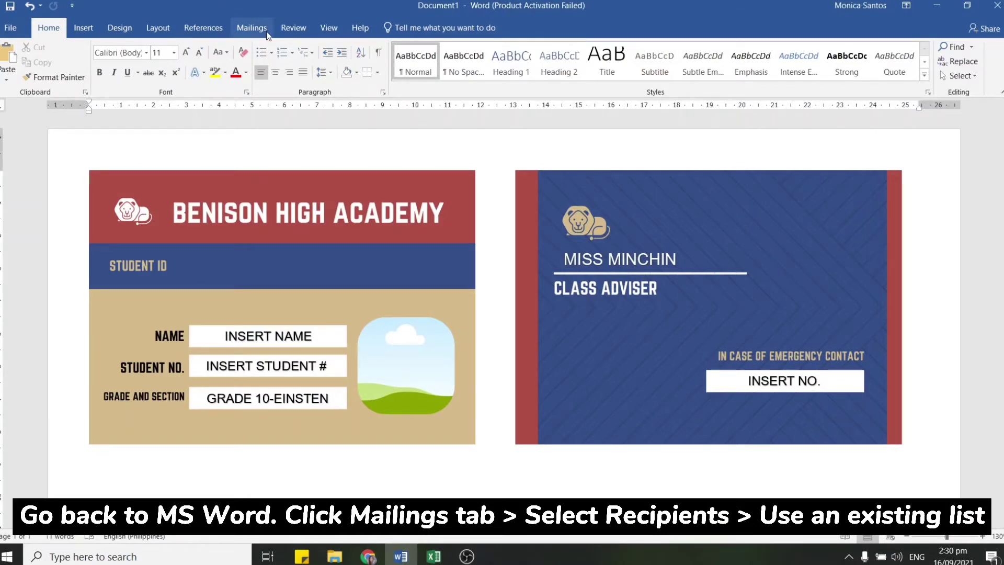
Use the existing G101 EINSTEIN workbook from Documents as the mail merge recipient list.
left_click(251, 28)
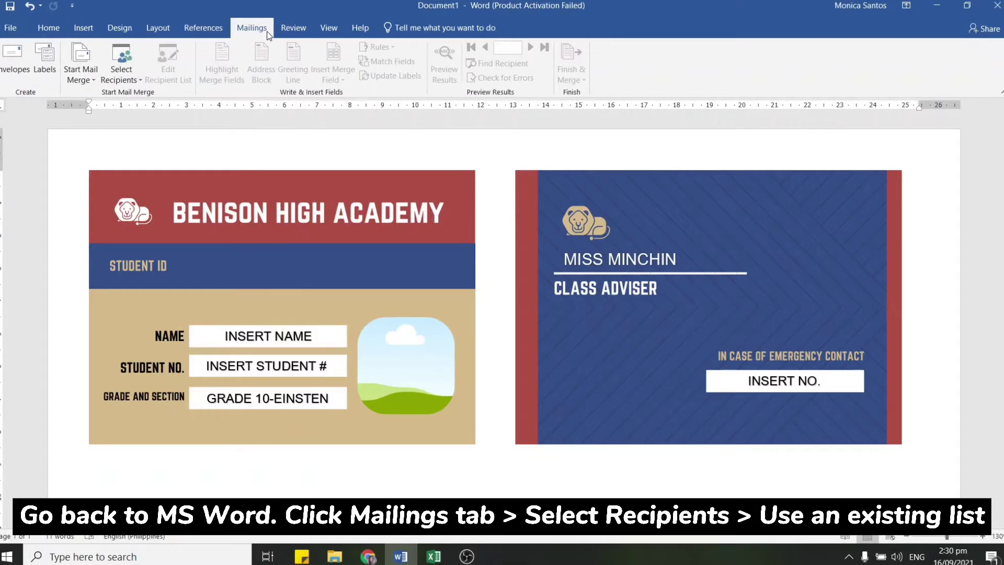
left_click(132, 74)
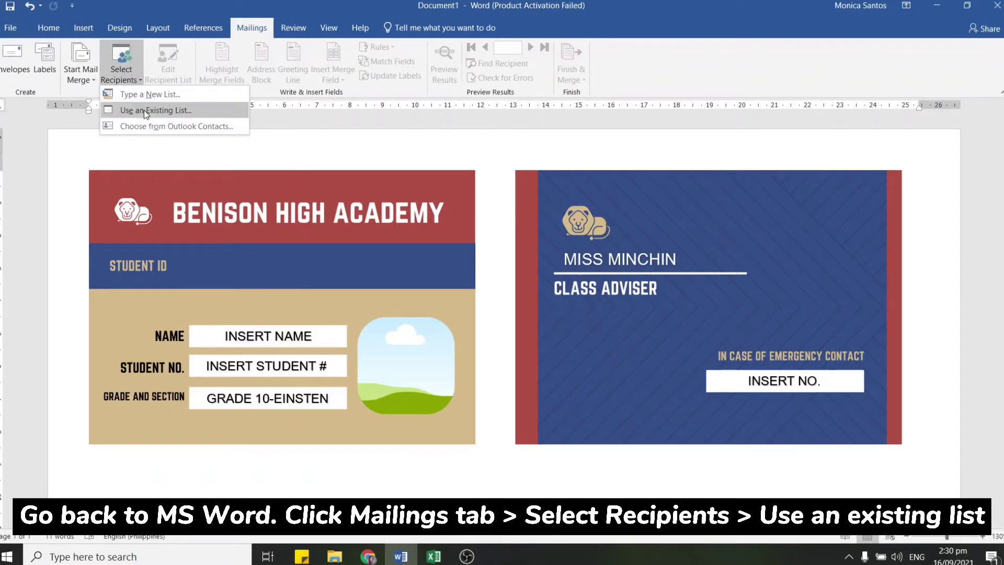
left_click(199, 116)
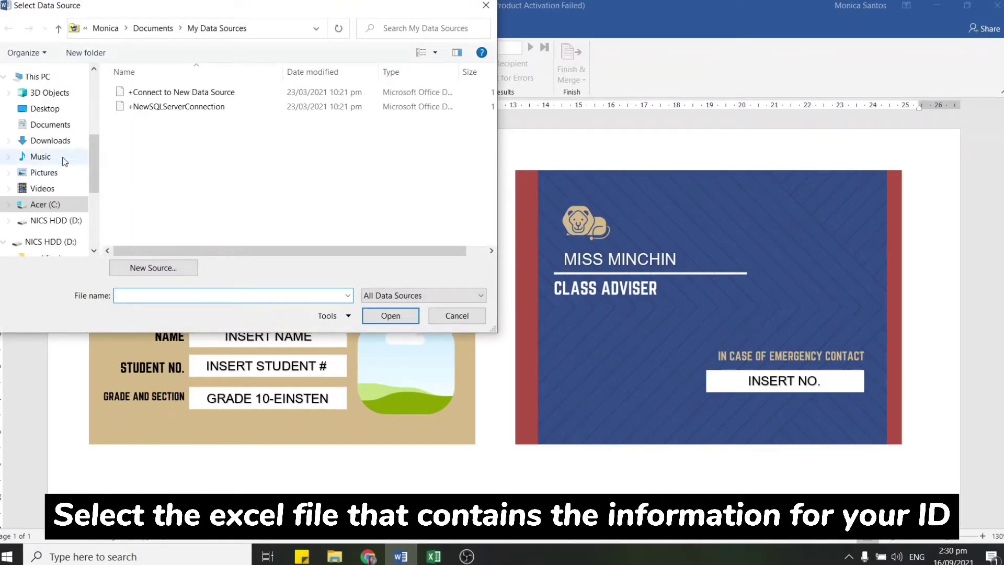
left_click(48, 126)
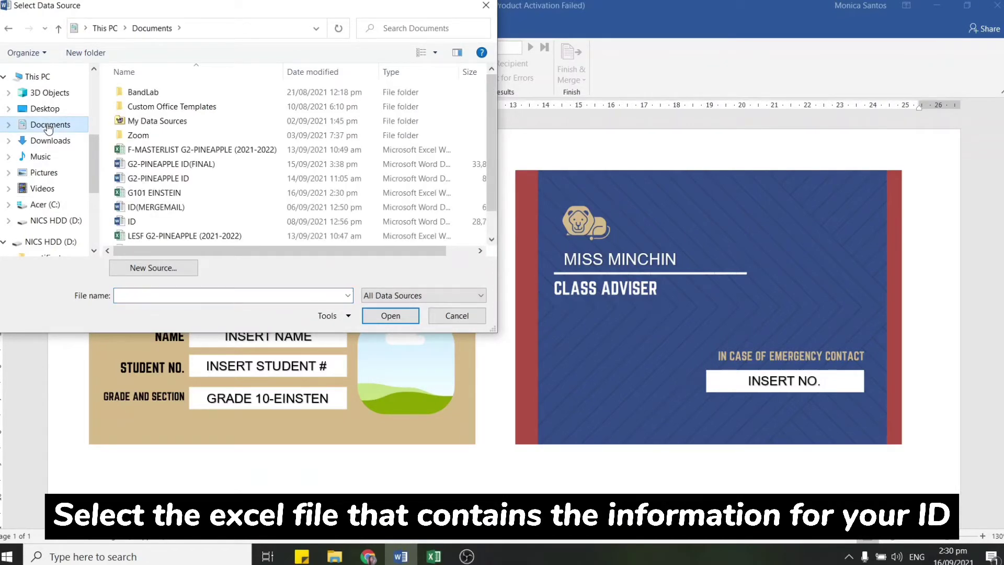
scroll(239, 191, "down", 1)
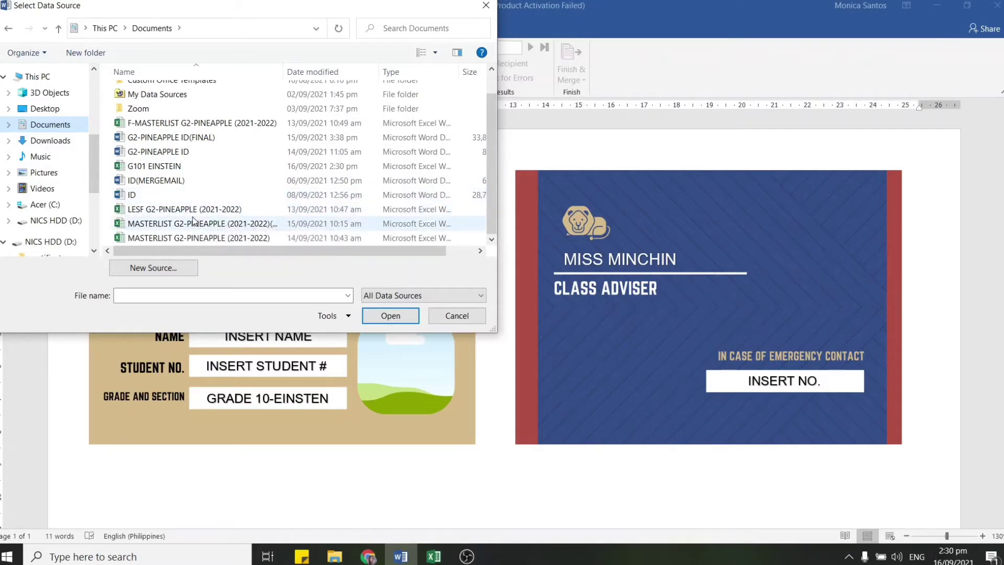
left_click(196, 168)
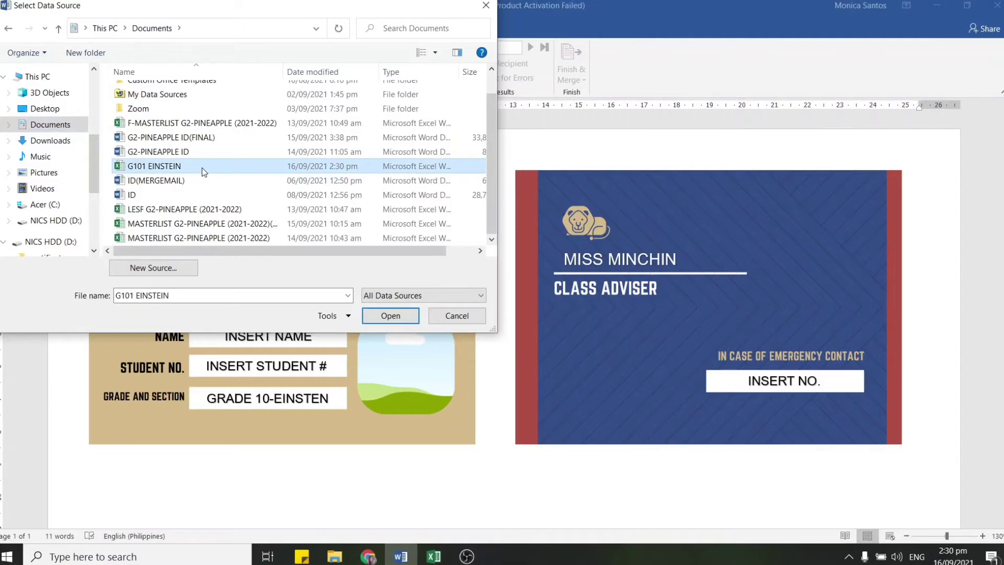
left_click(391, 316)
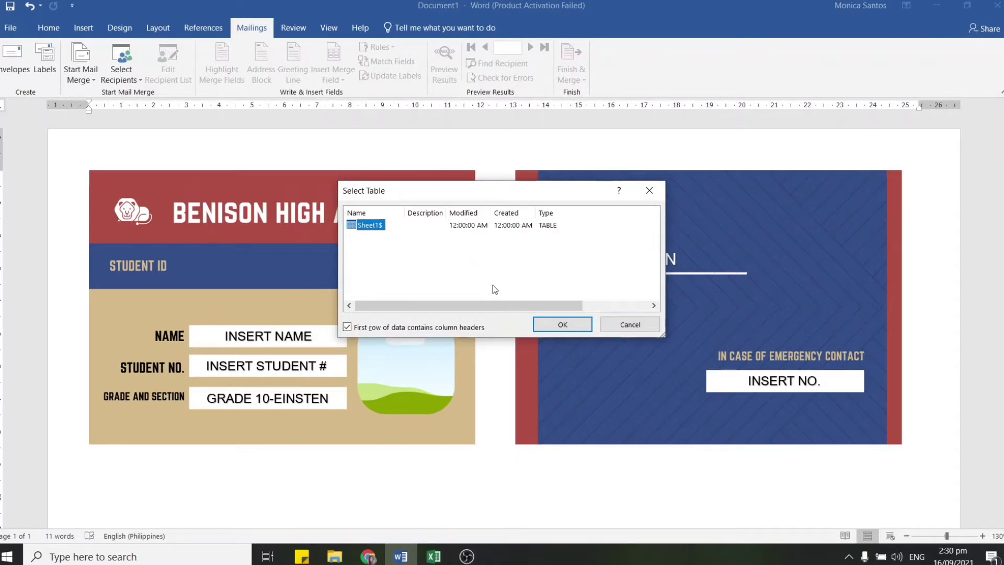
Confirm Sheet1$ as the recipient table and replace INSERT NAME with the «NAME» field.
left_click(569, 327)
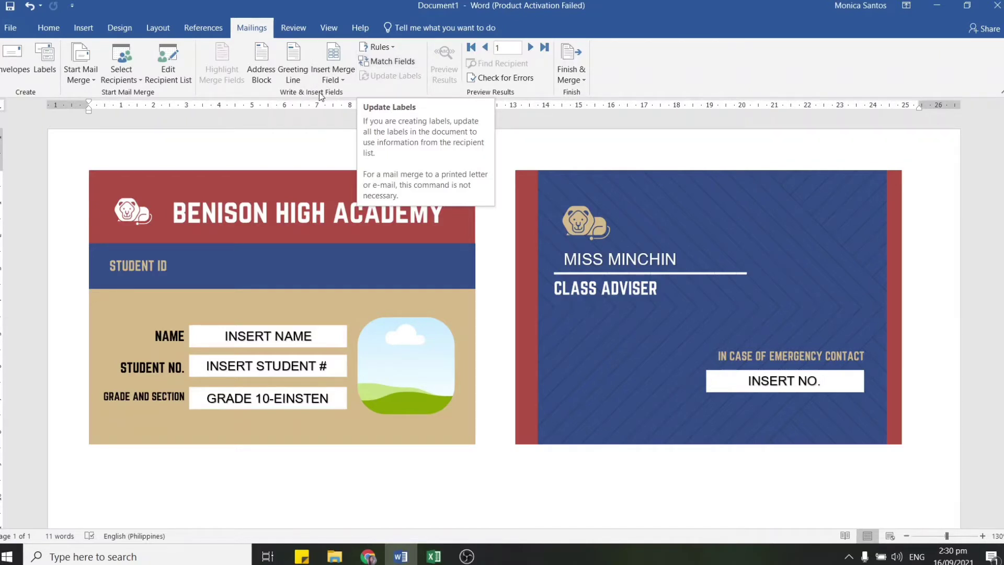
left_click(333, 78)
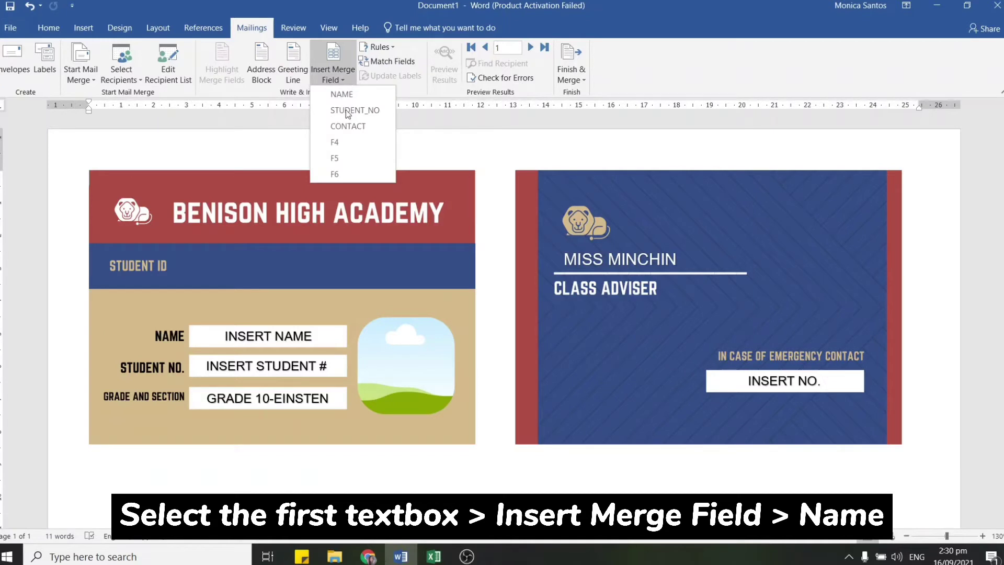
left_click(303, 334)
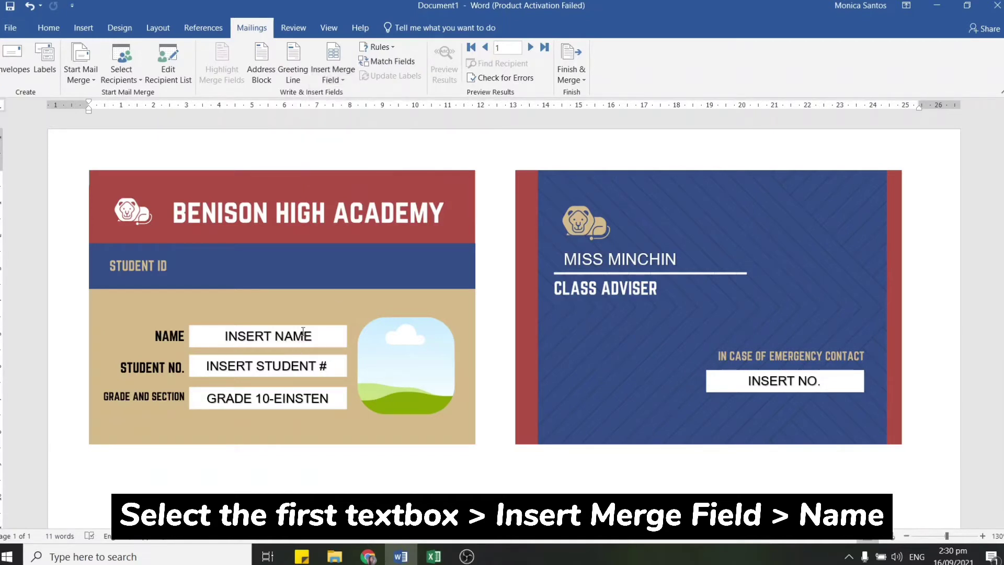
left_click(316, 337)
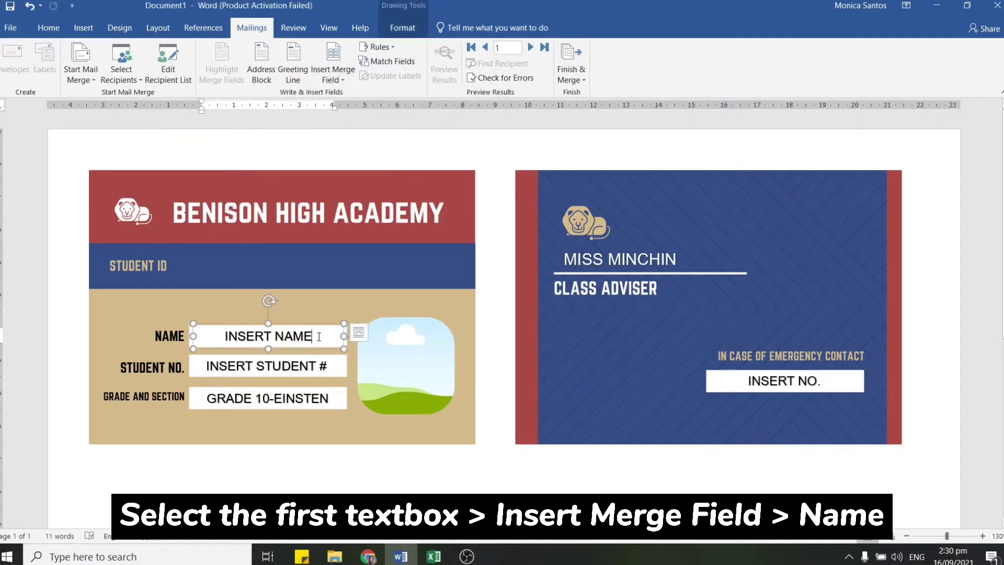
left_click_drag(319, 337, 218, 334)
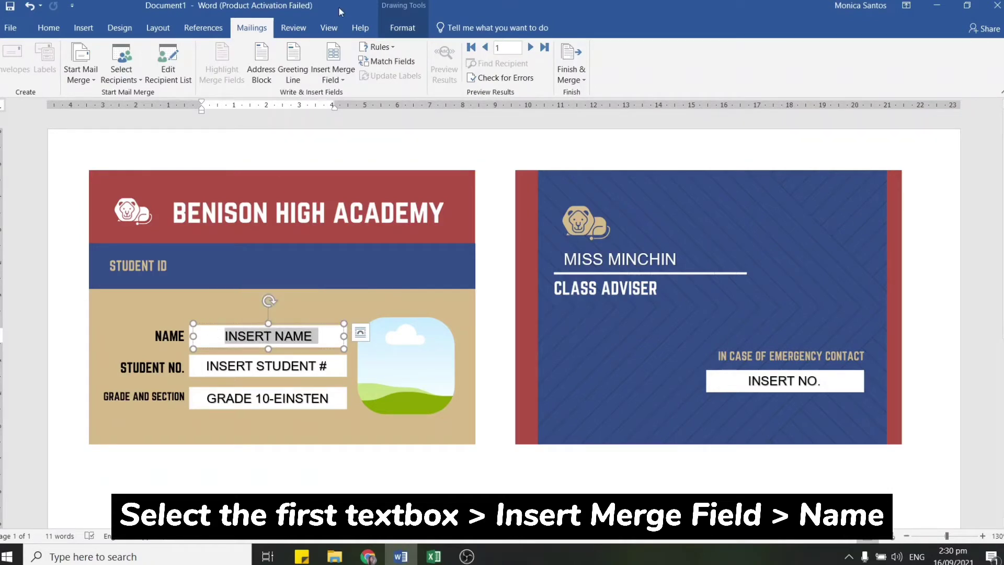
left_click(331, 80)
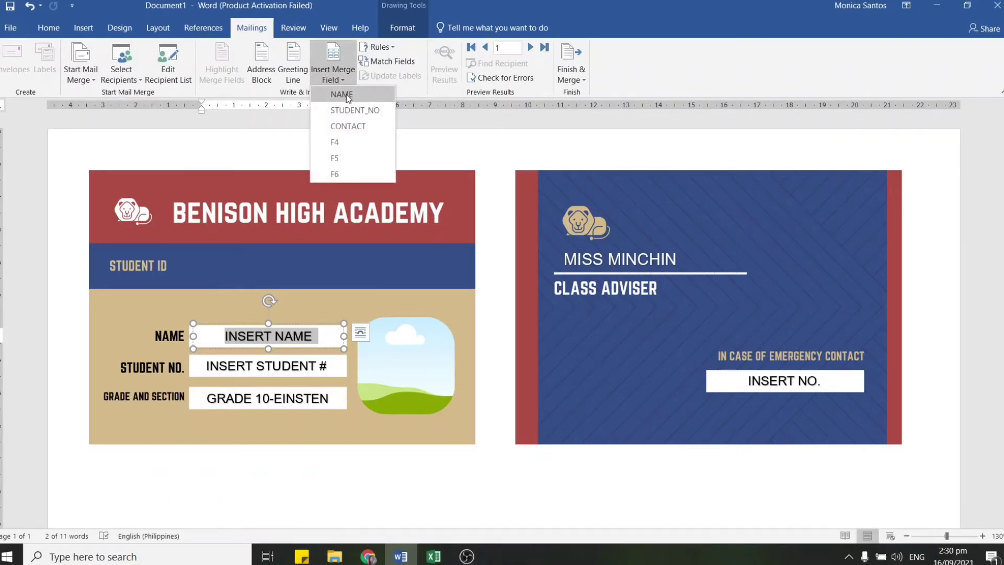
left_click(347, 96)
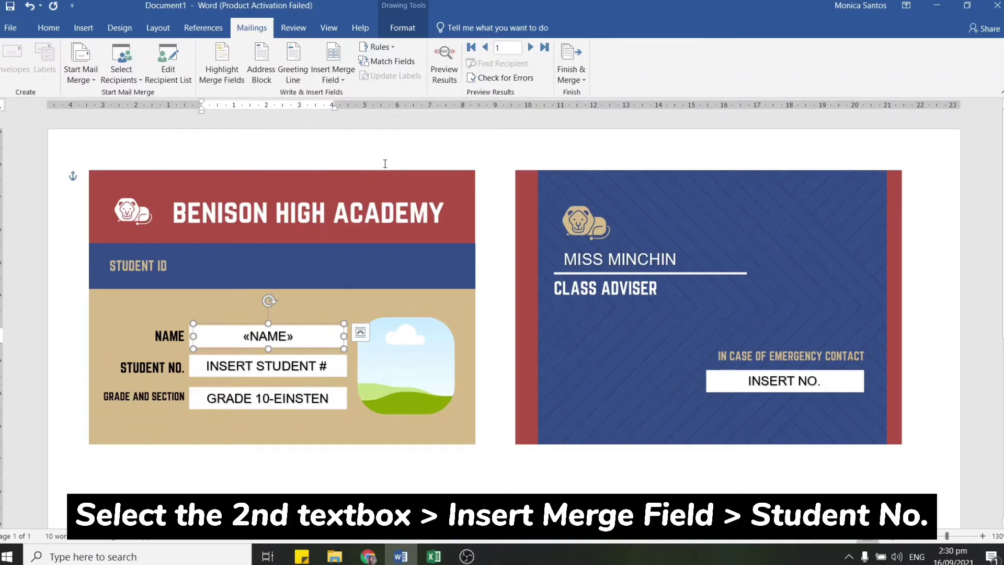
Replace the INSERT STUDENT # placeholder with the «STUDENT_NO» merge field.
left_click(300, 365)
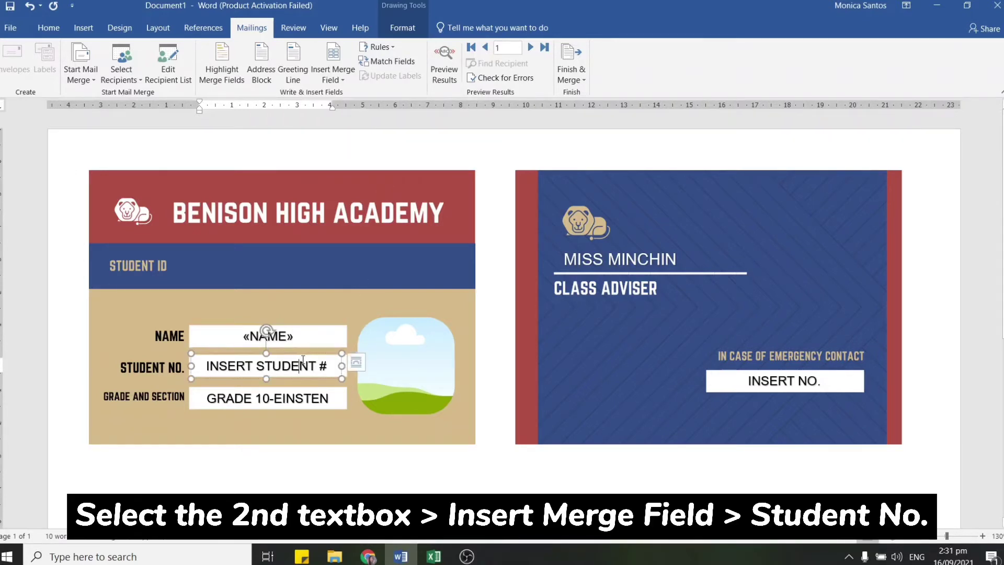
left_click_drag(329, 365, 205, 365)
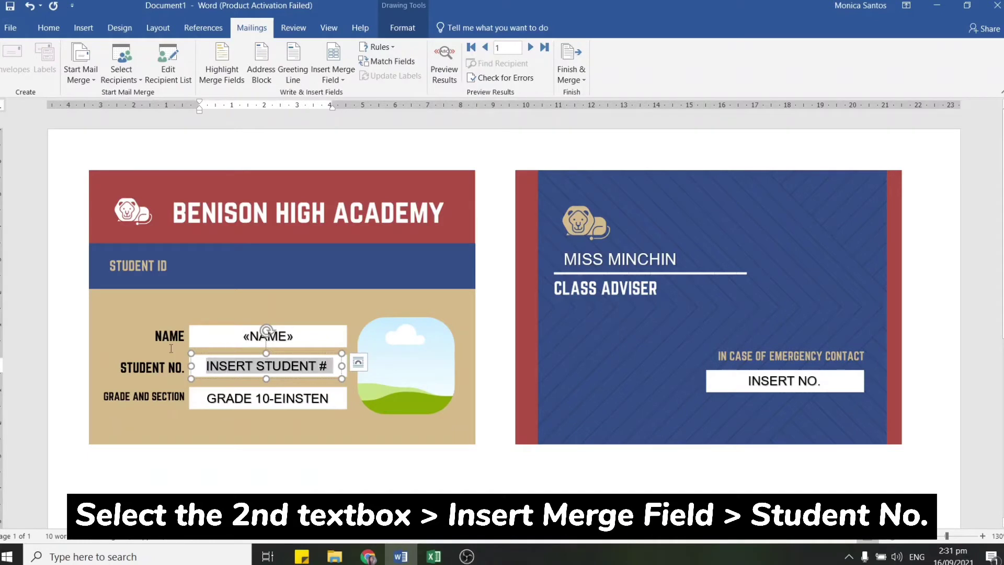
left_click(343, 82)
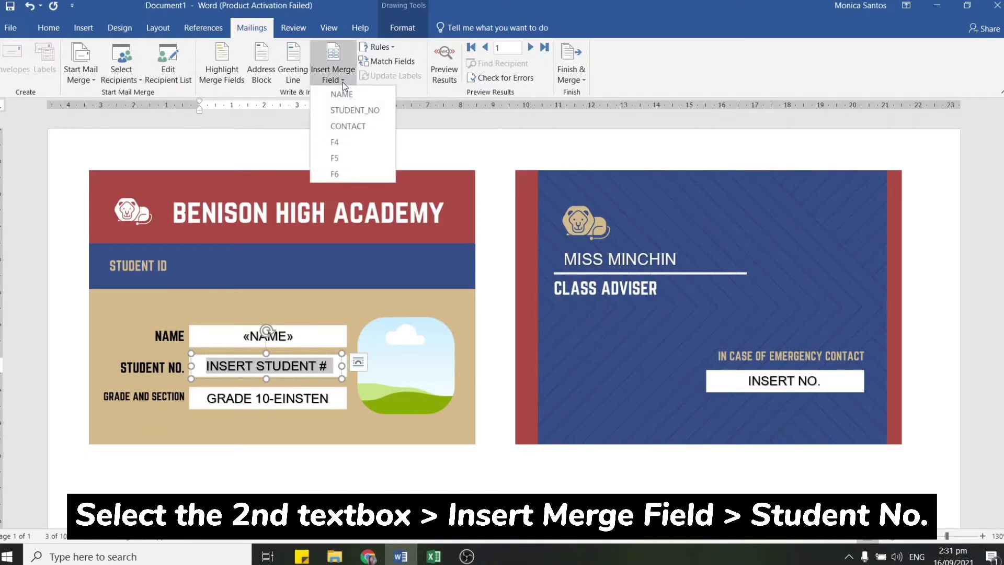
left_click(350, 113)
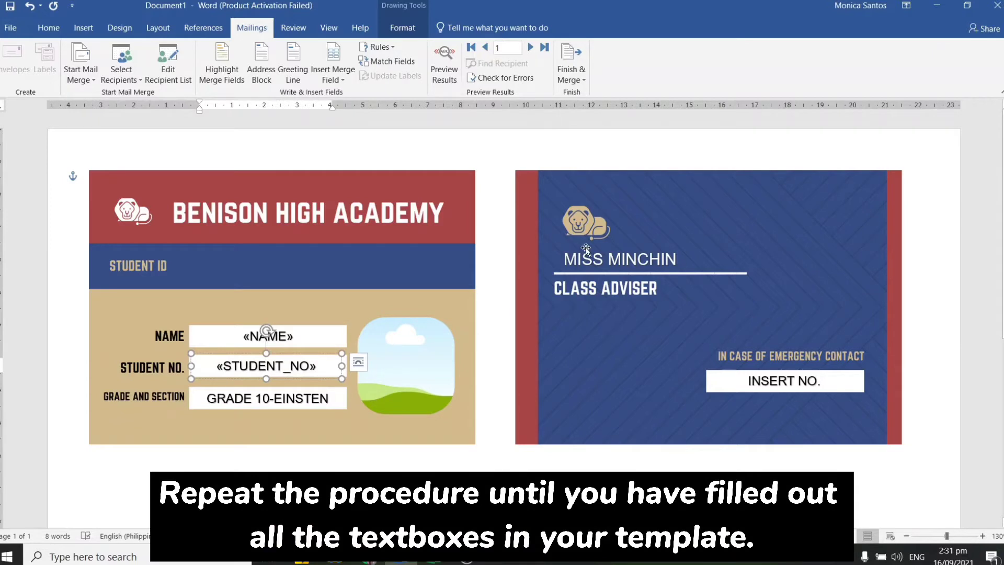
Replace the emergency contact's INSERT NO. placeholder with the «CONTACT» merge field.
left_click(790, 391)
left_click(795, 384)
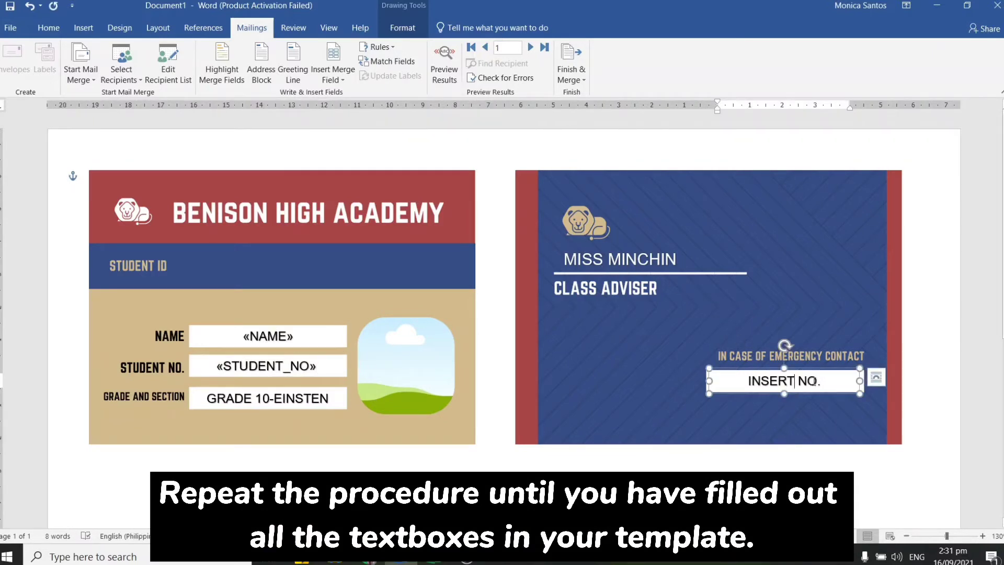
left_click_drag(837, 381, 729, 383)
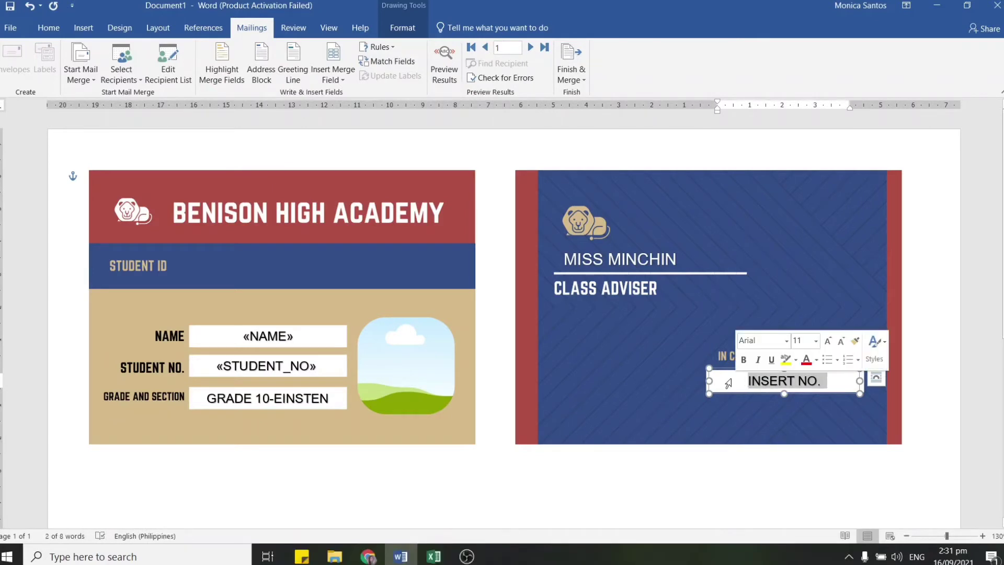
left_click(332, 80)
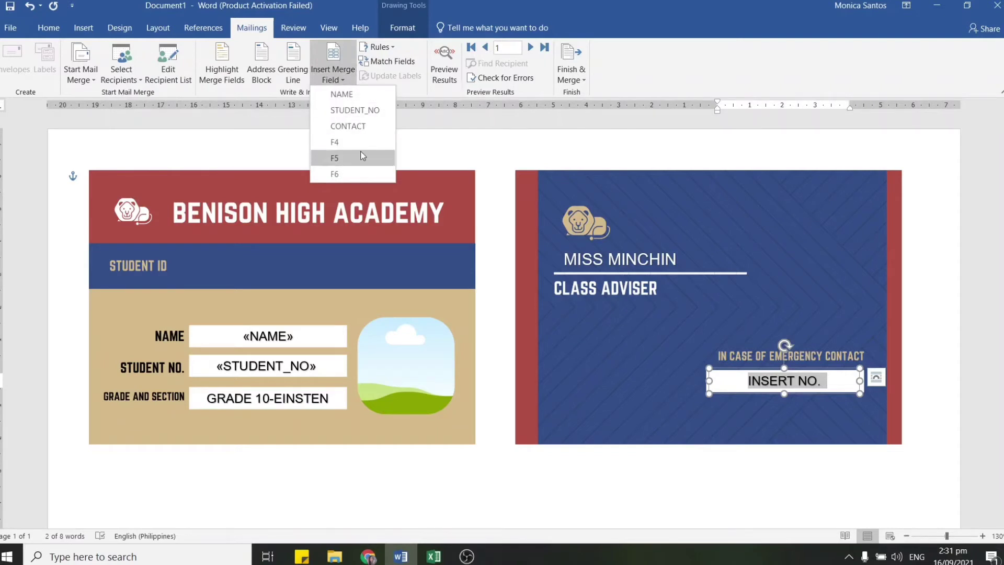
left_click(356, 127)
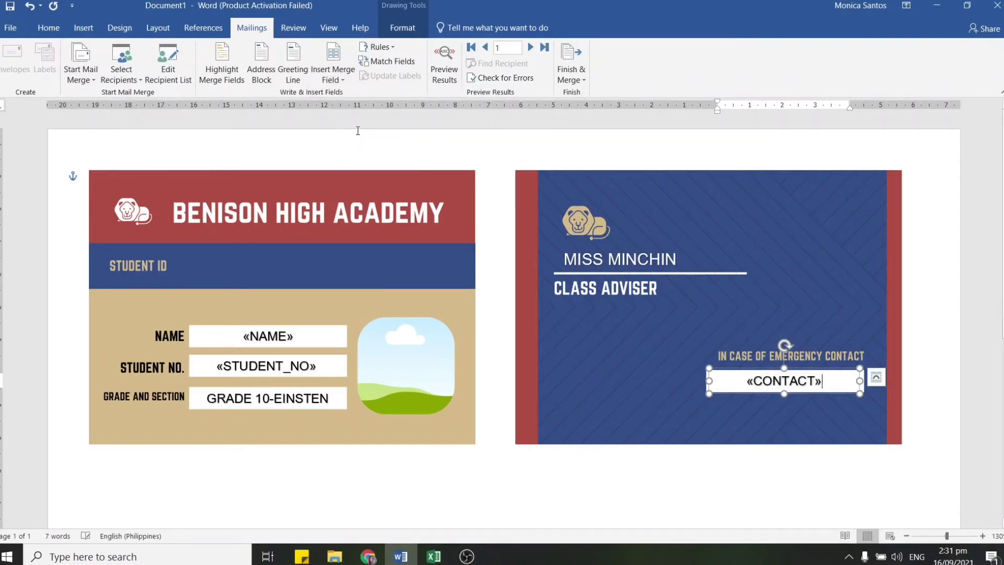
left_click(967, 200)
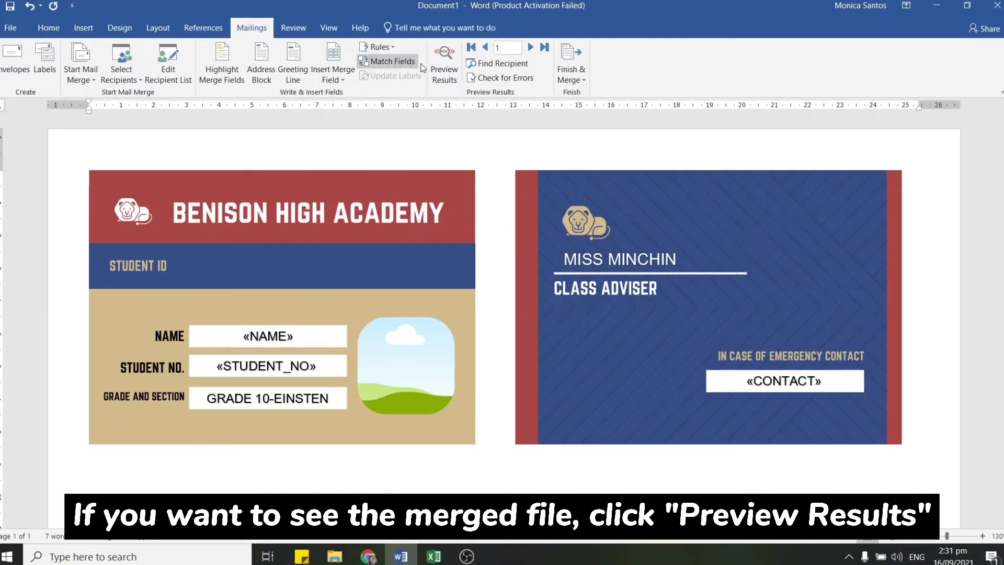
Preview the card with real data and check it against the first student in Excel.
left_click(453, 76)
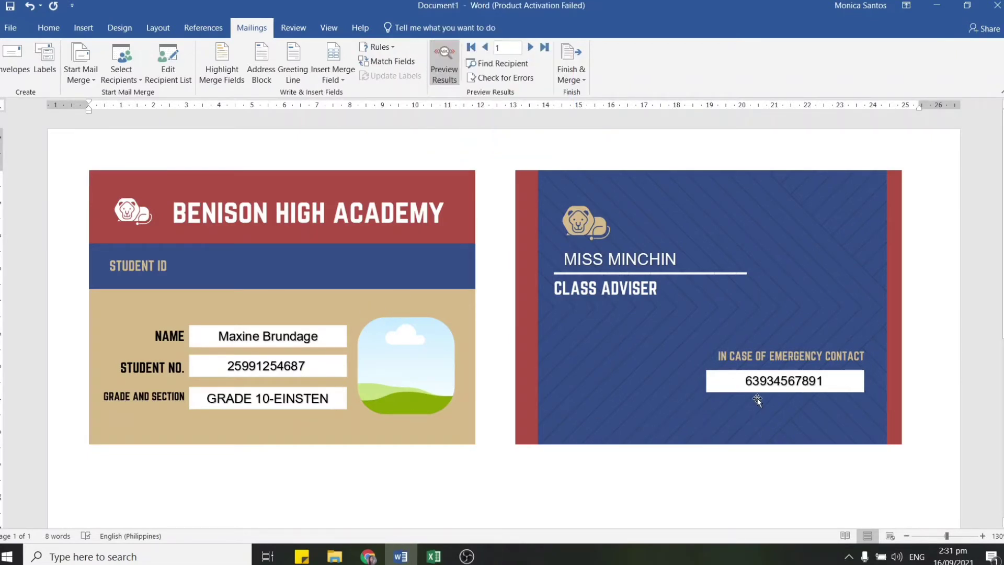
left_click(426, 559)
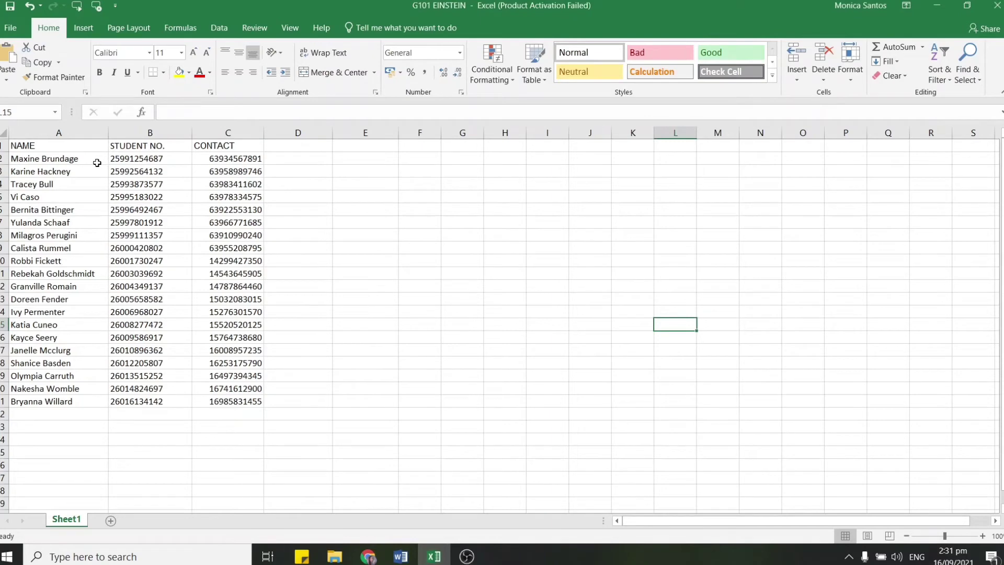
left_click(983, 536)
left_click(984, 536)
left_click(984, 536)
left_click(984, 536)
scroll(167, 262, "up", 1)
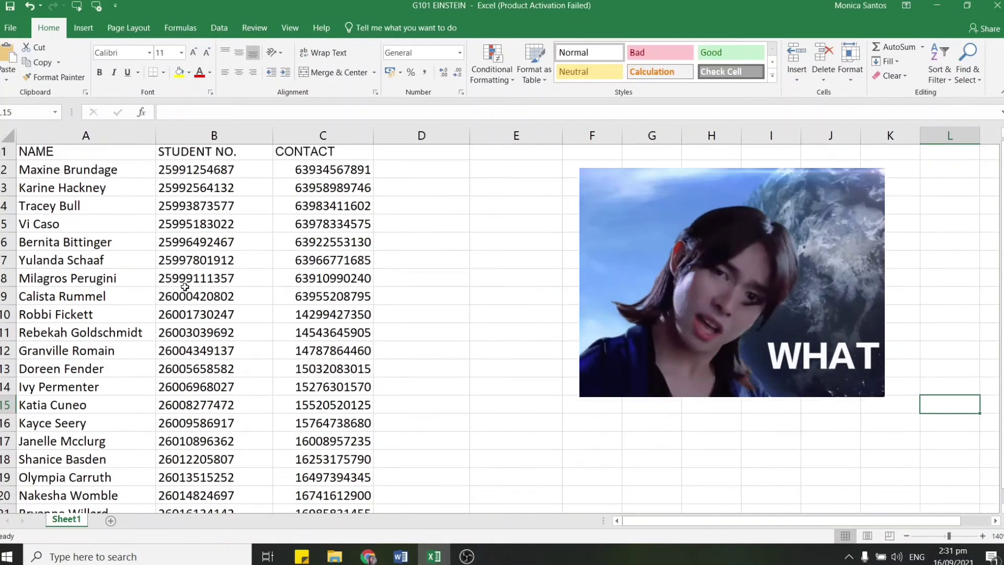
left_click(88, 176)
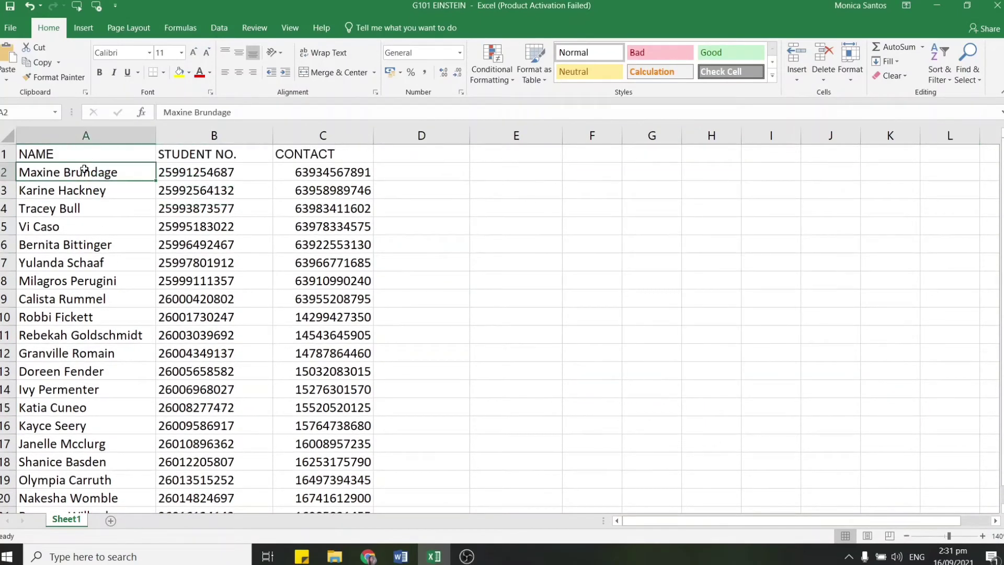
left_click(225, 170)
key("alt+Tab")
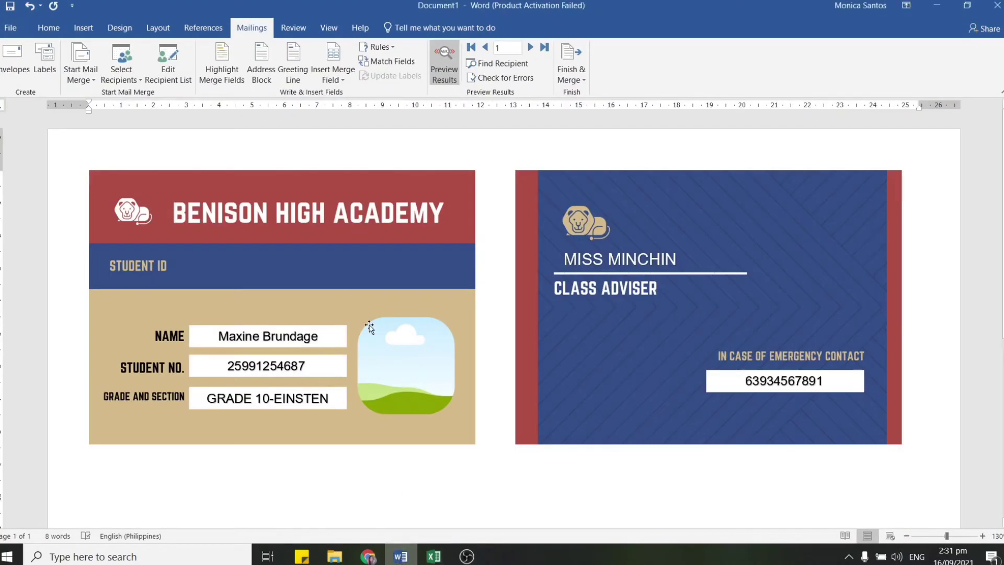
Advance the merge preview ten records forward to student record 11.
left_click(526, 49)
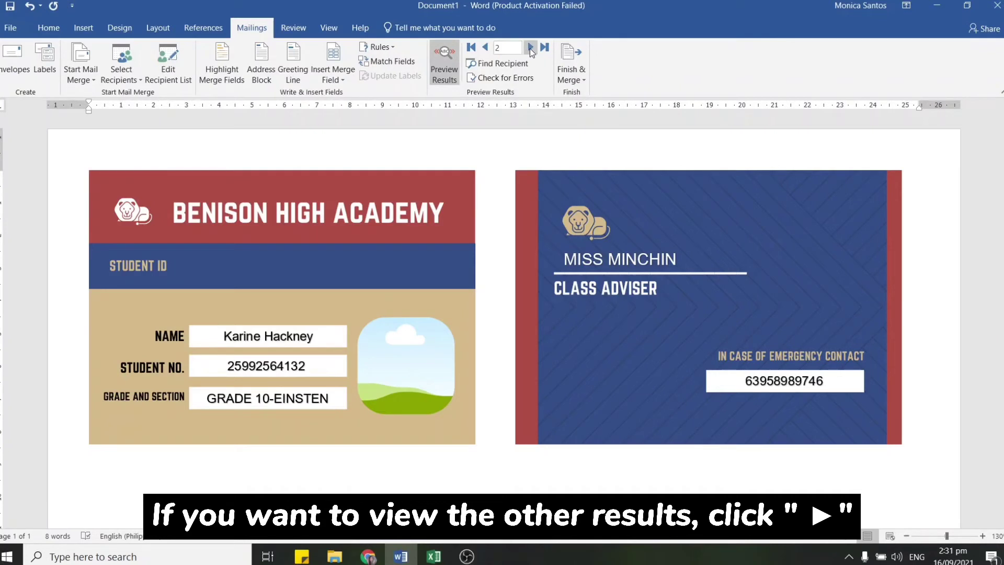
left_click(532, 50)
left_click(532, 50)
left_click(531, 50)
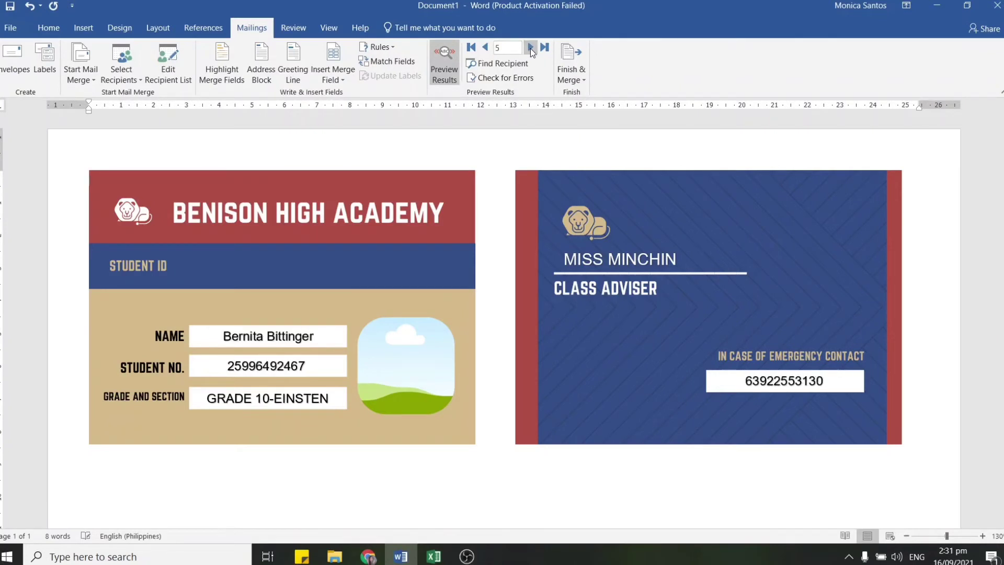
left_click(531, 50)
left_click(531, 50)
left_click(531, 50)
left_click(532, 50)
left_click(532, 50)
left_click(531, 50)
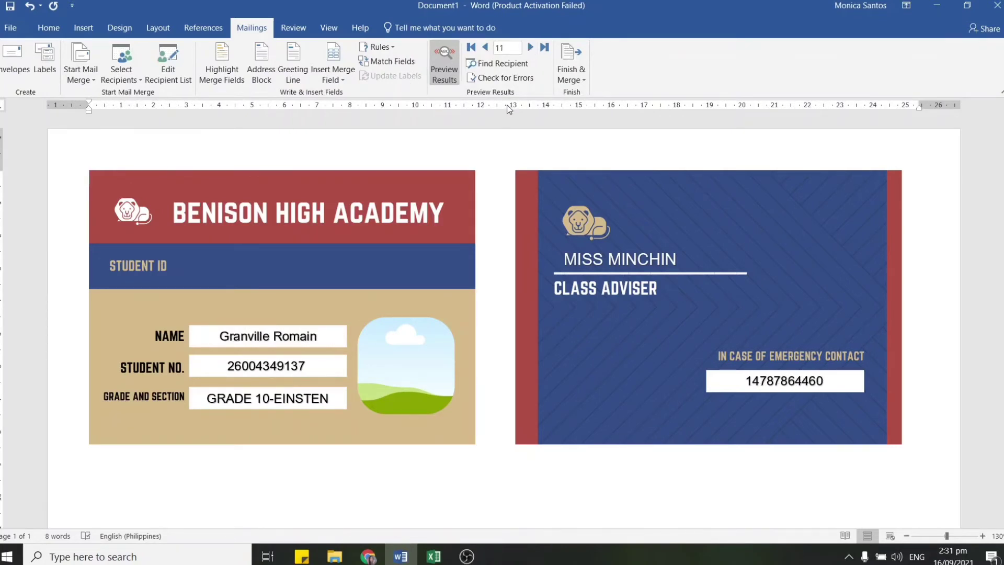
Merge all student records into a new document of individual ID cards.
left_click(582, 76)
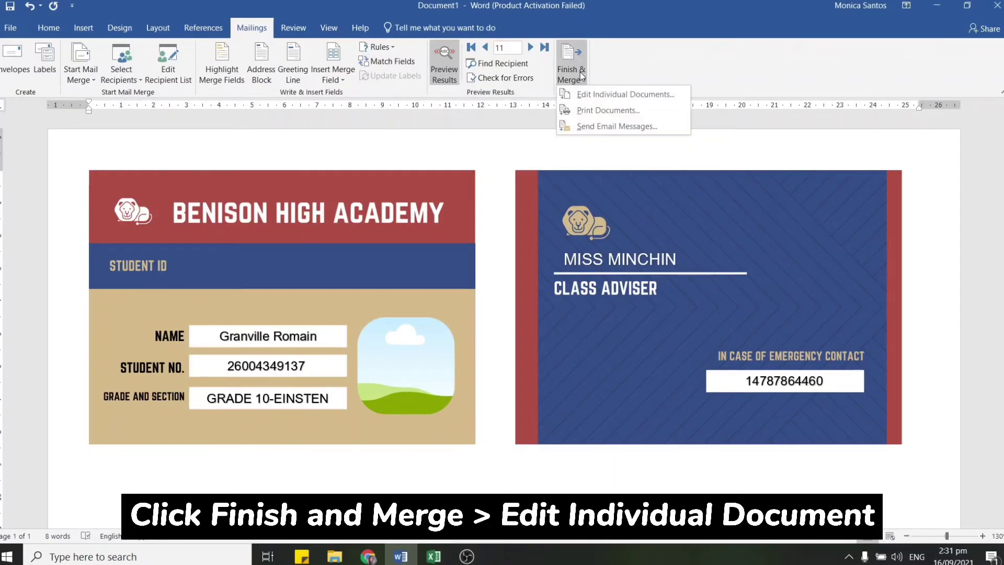
left_click(683, 95)
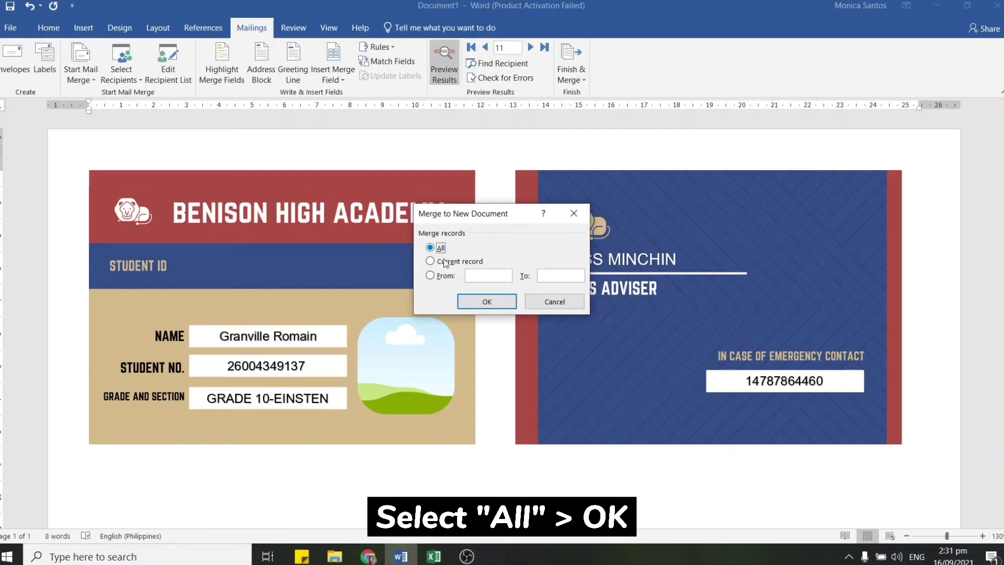
left_click(482, 302)
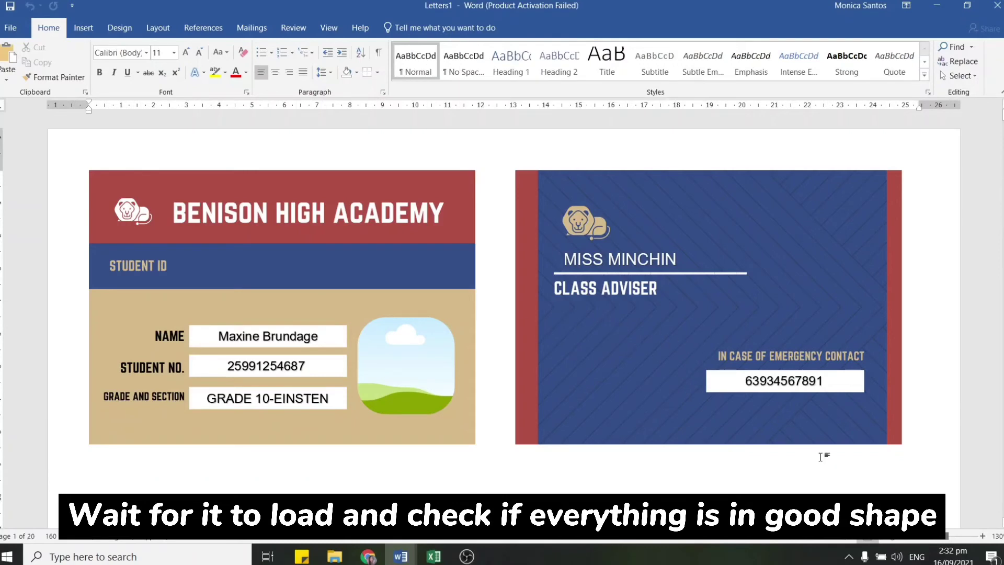
left_click(907, 536)
left_click(908, 536)
left_click(907, 536)
left_click(907, 535)
left_click(907, 535)
left_click(907, 535)
left_click(907, 536)
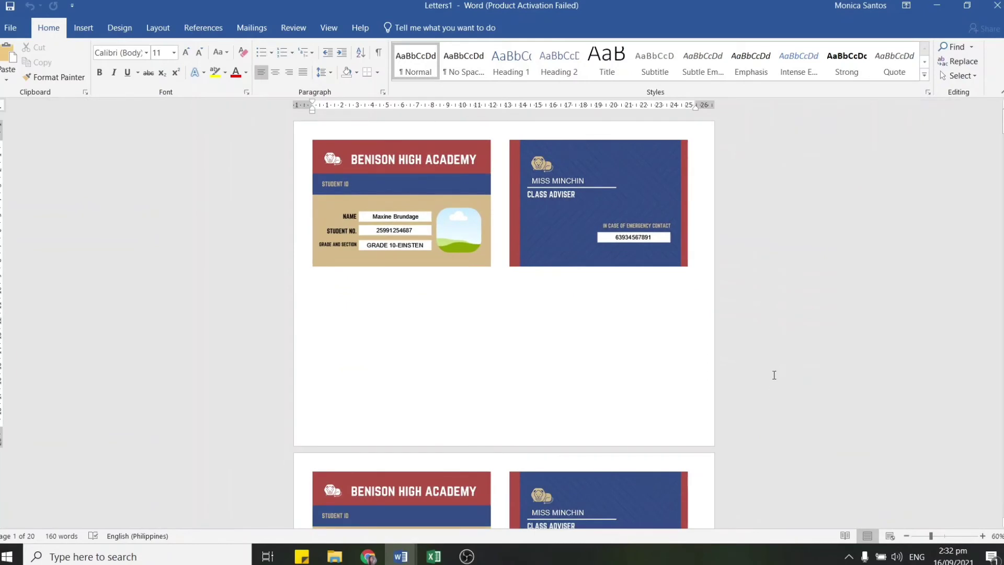
scroll(774, 375, "down", 5)
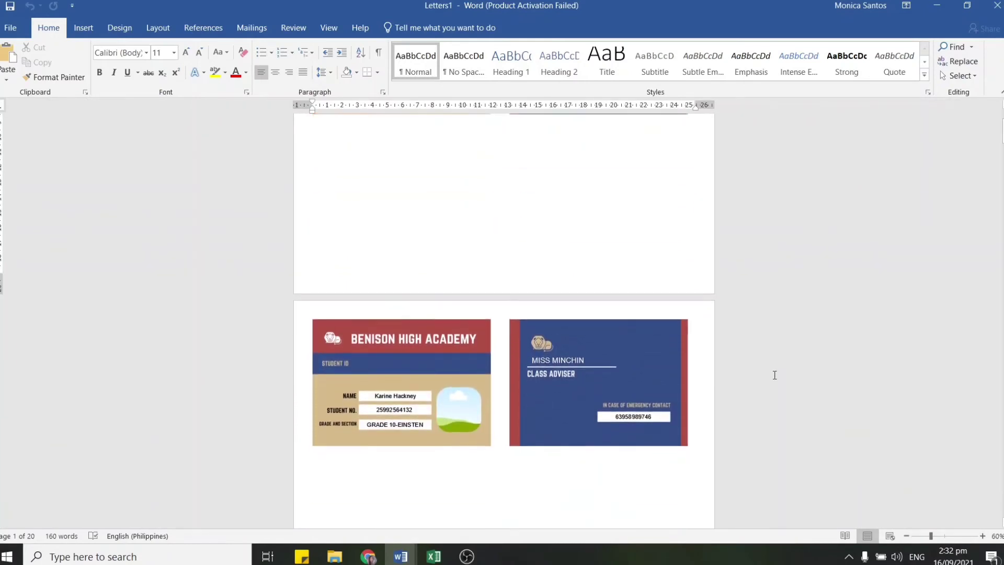
scroll(774, 375, "down", 3)
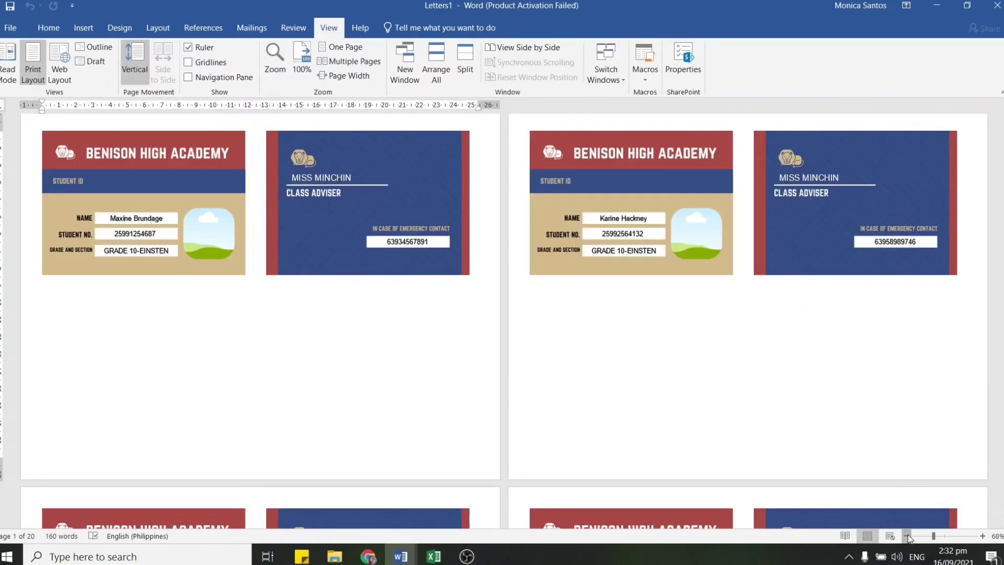
left_click(908, 536)
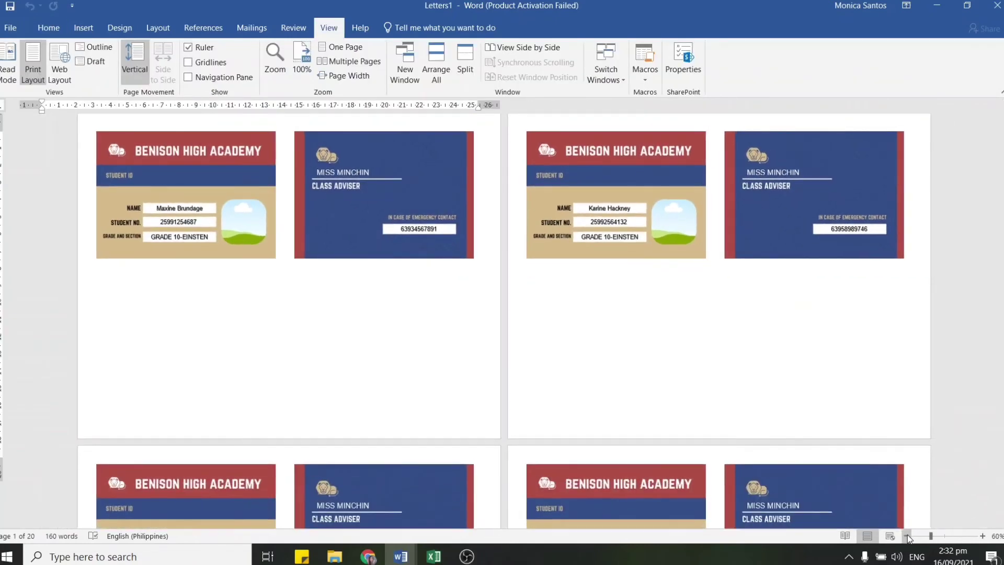
left_click(907, 534)
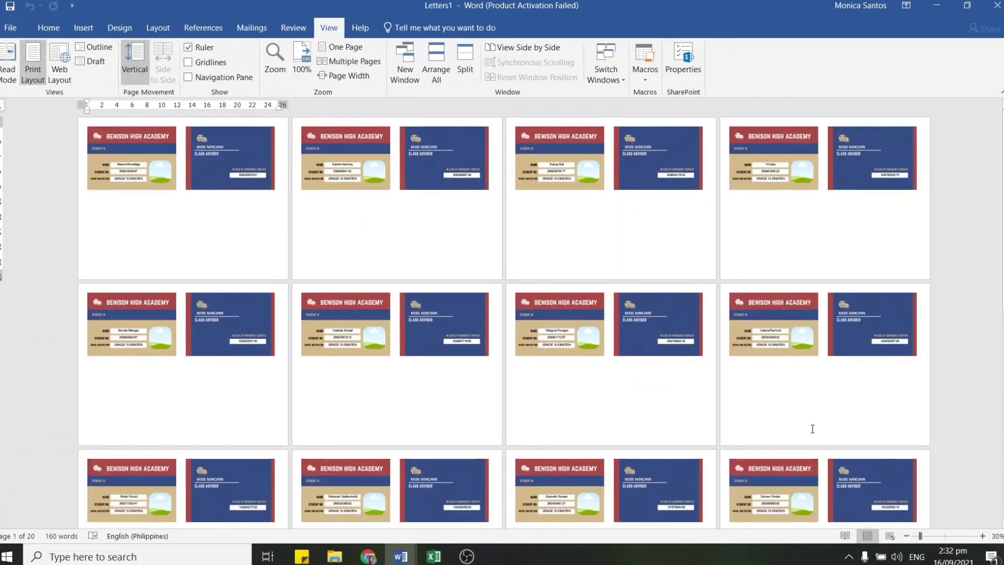
scroll(820, 275, "down", 1)
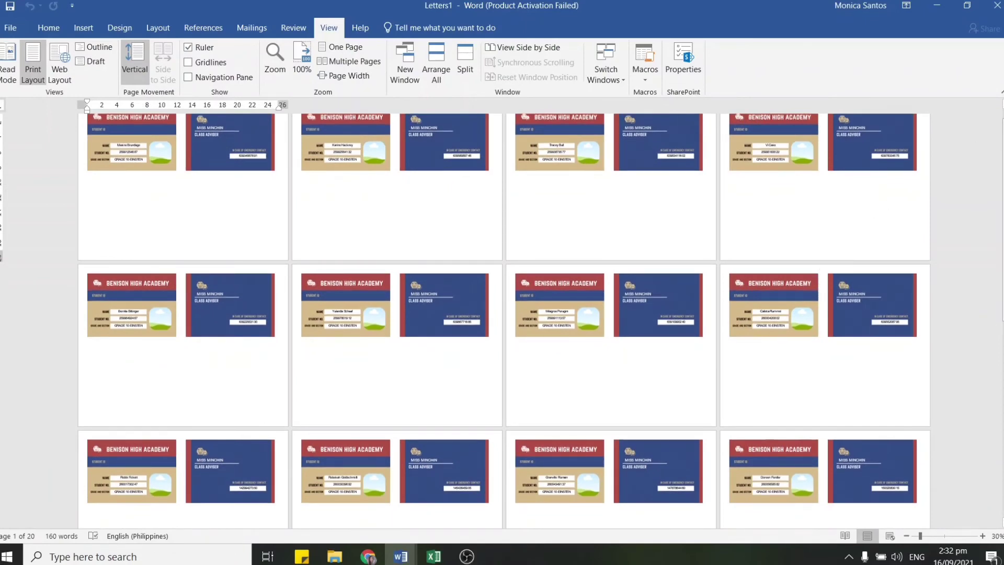
scroll(502, 309, "down", 5)
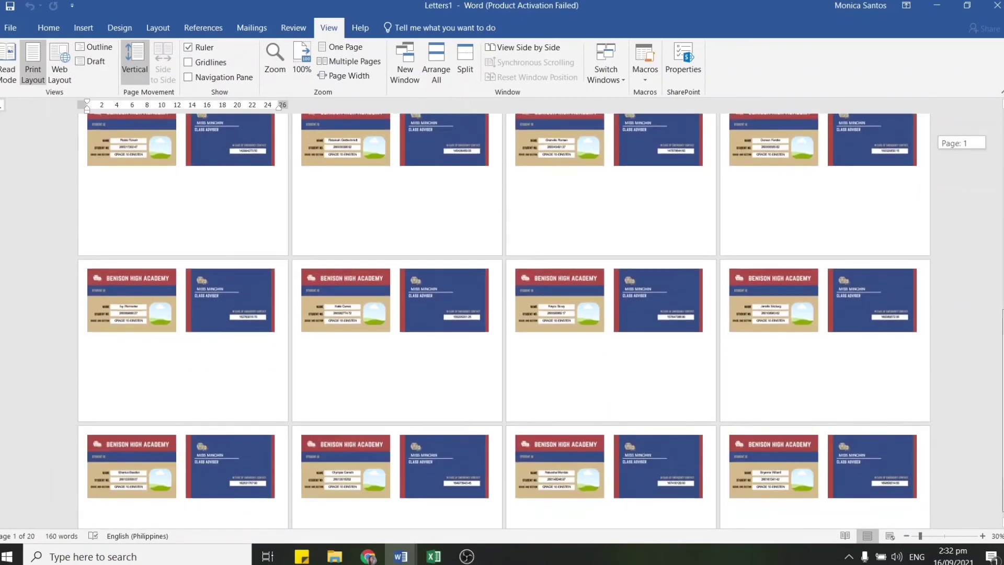
scroll(502, 319, "down", 1)
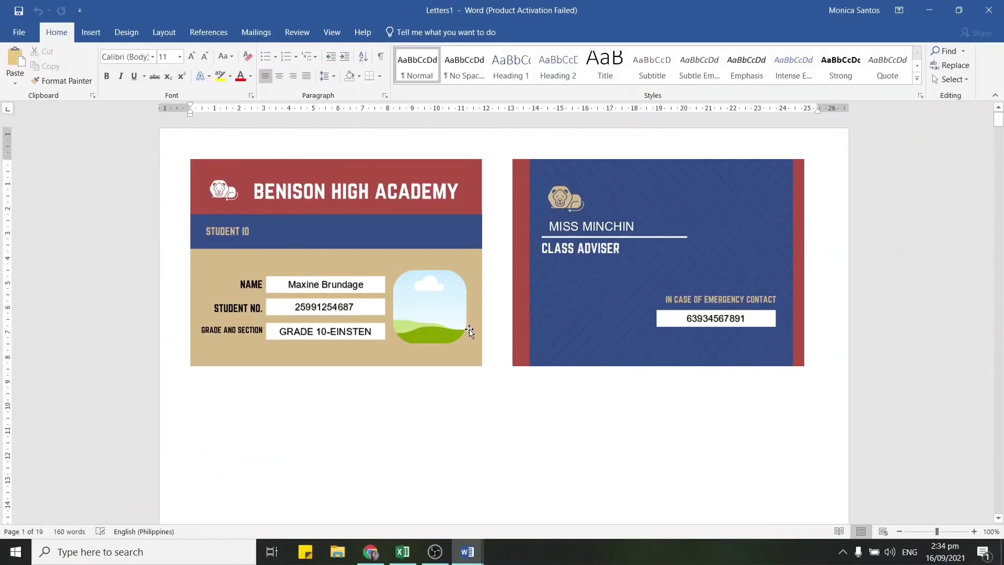
scroll(470, 331, "down", 3)
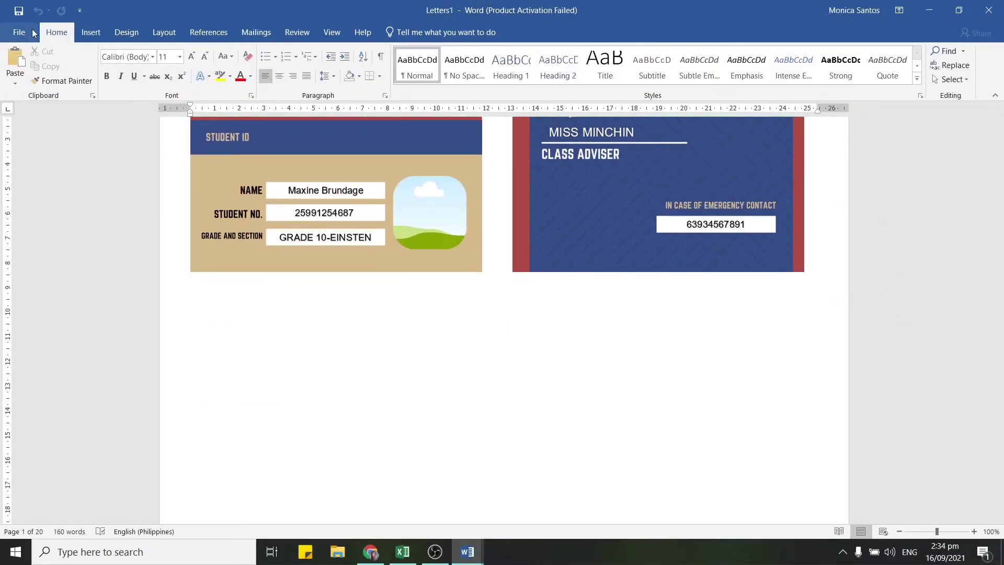
Open Save As for the merged document and begin entering the file name FINAL ID.
left_click(33, 33)
left_click(43, 128)
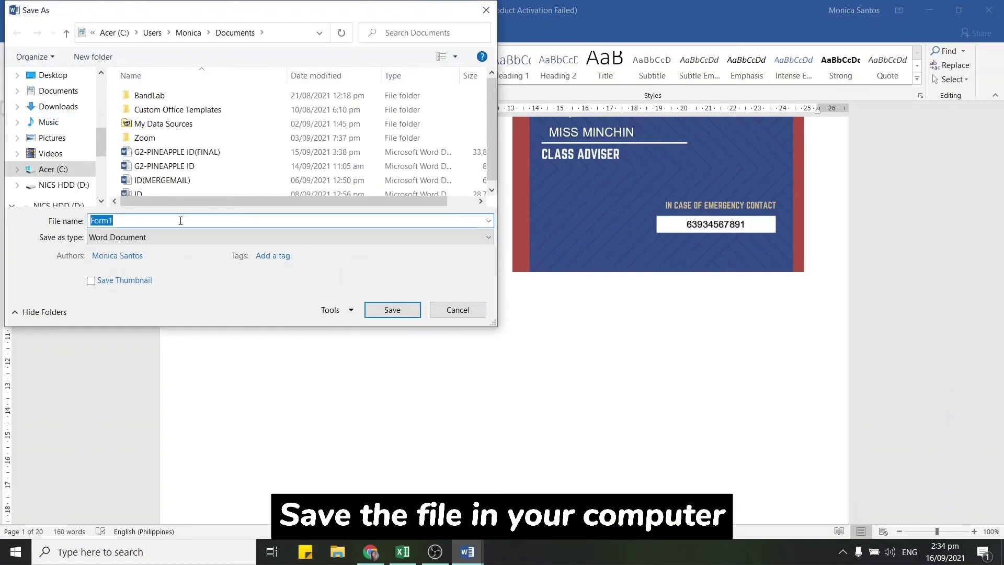
type("FINAL ID")
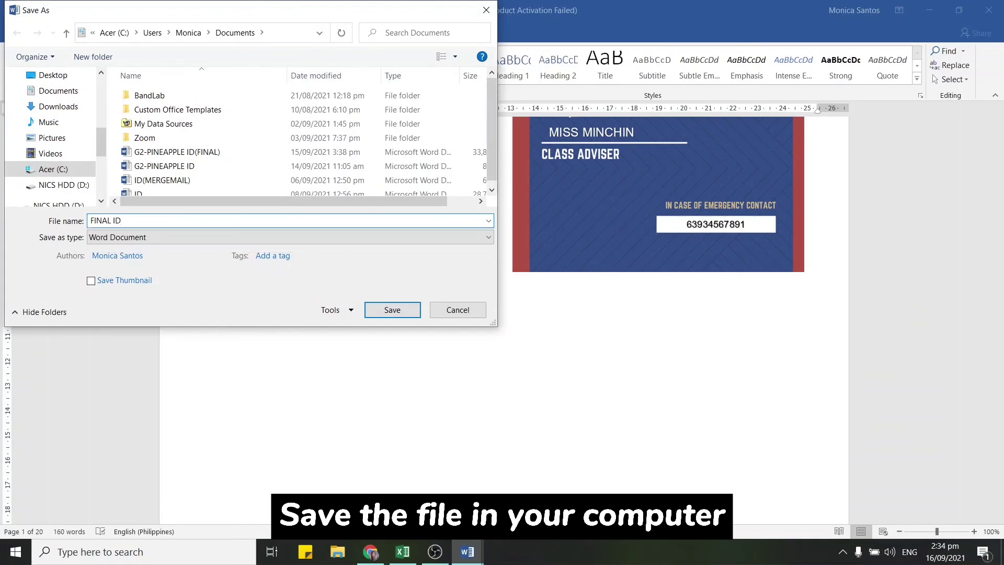